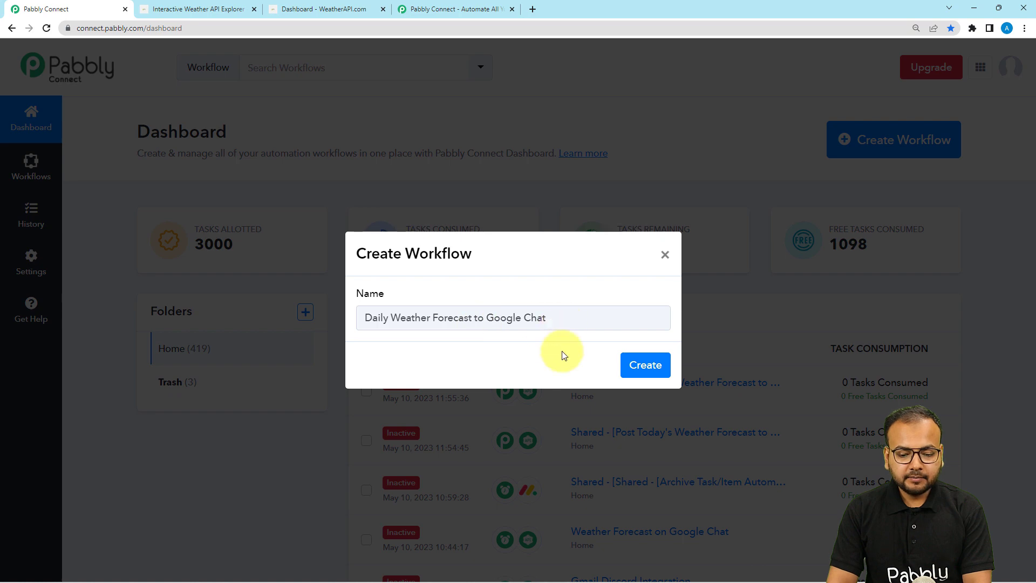
- Create the workflow "Daily Weather Forecast to Google Chat" and choose Schedule by Pabbly as its trigger app
{"action": "left_click", "coordinate": [643, 364]}
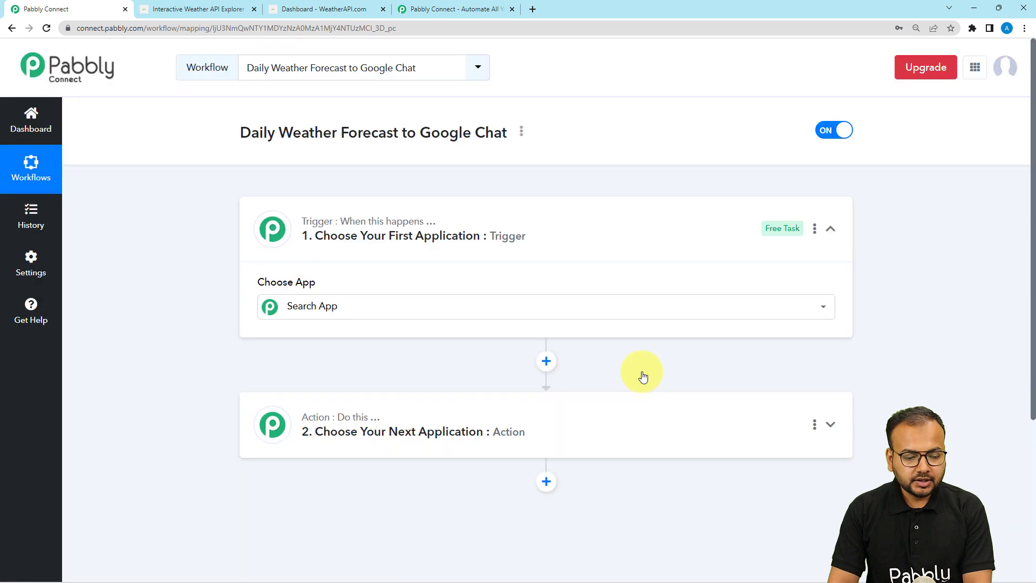
{"action": "left_click", "coordinate": [439, 218]}
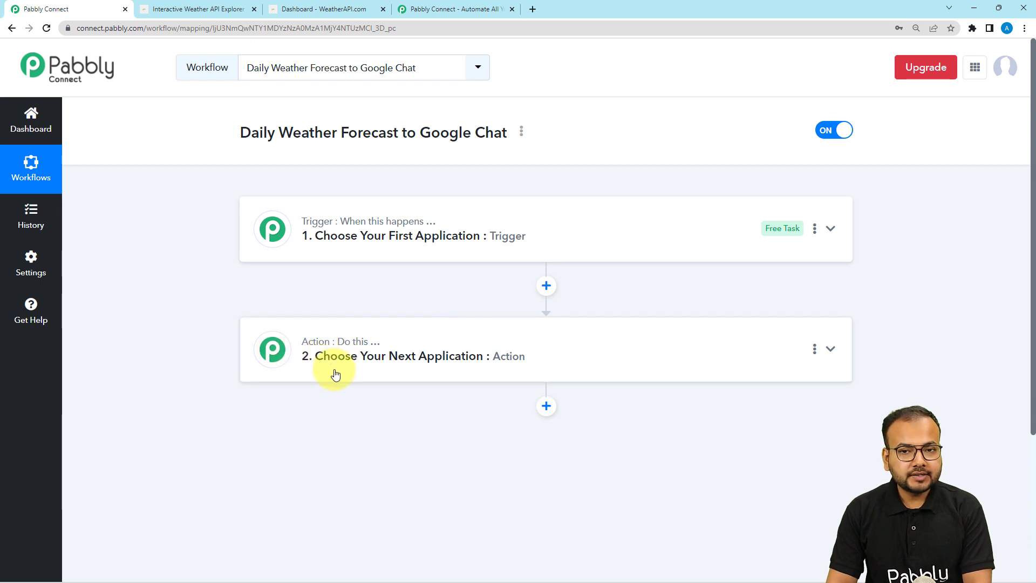
{"action": "left_click", "coordinate": [364, 242]}
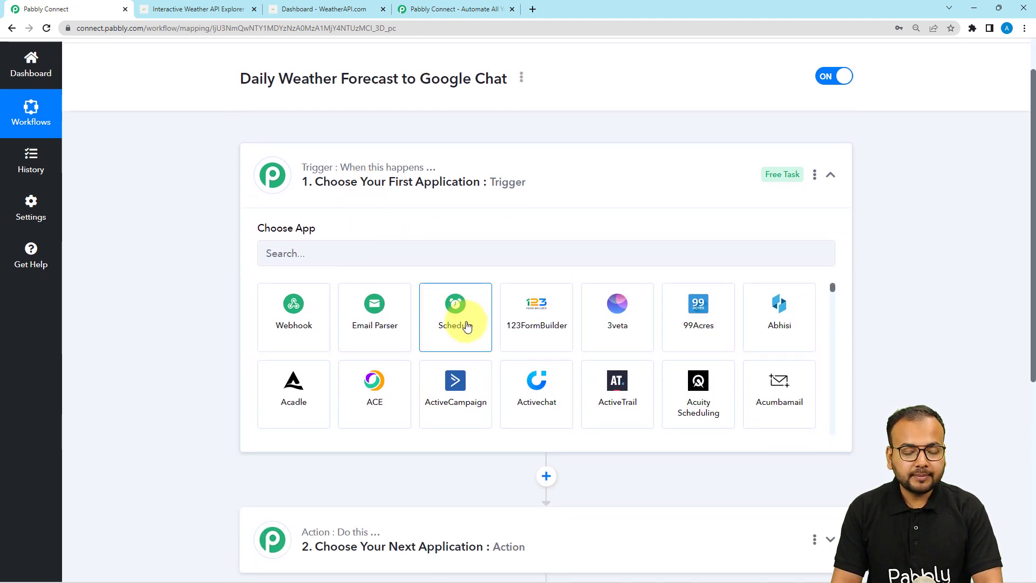
{"action": "left_click", "coordinate": [469, 344]}
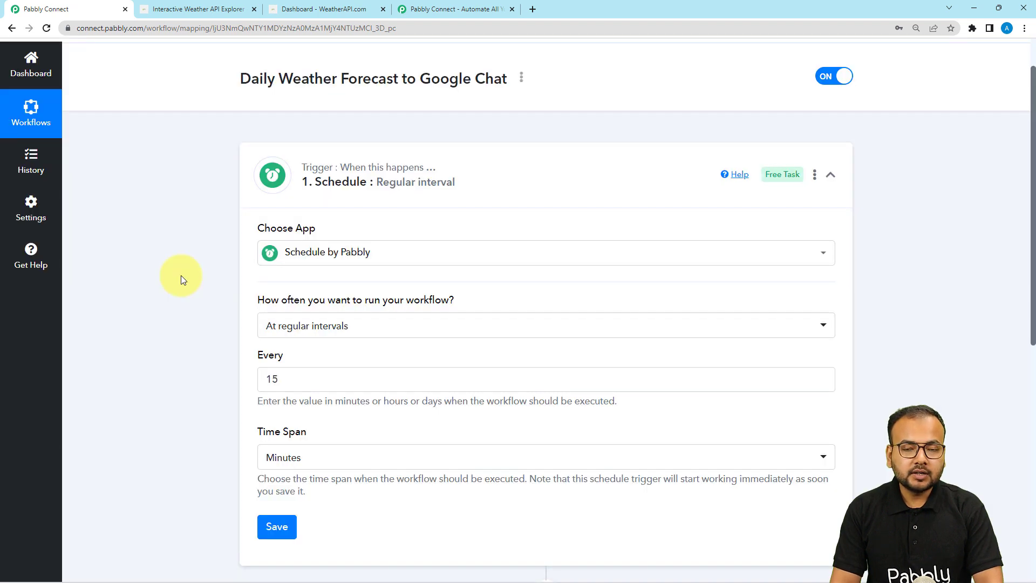
- Set the schedule trigger to run every day at 08:00 AM and save it
{"action": "scroll", "coordinate": [181, 279], "scroll_direction": "down", "scroll_amount": 1}
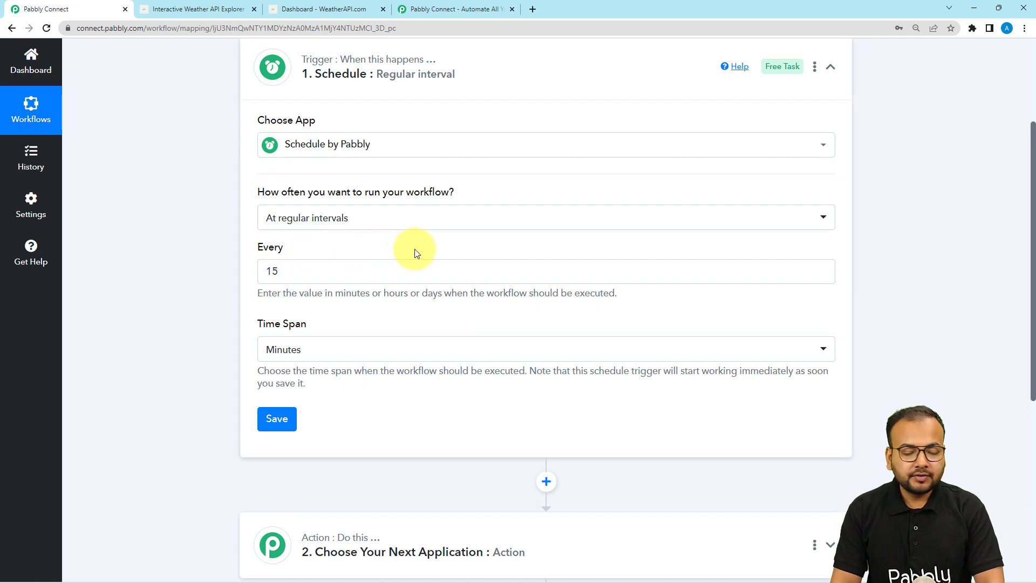
{"action": "left_click", "coordinate": [301, 219]}
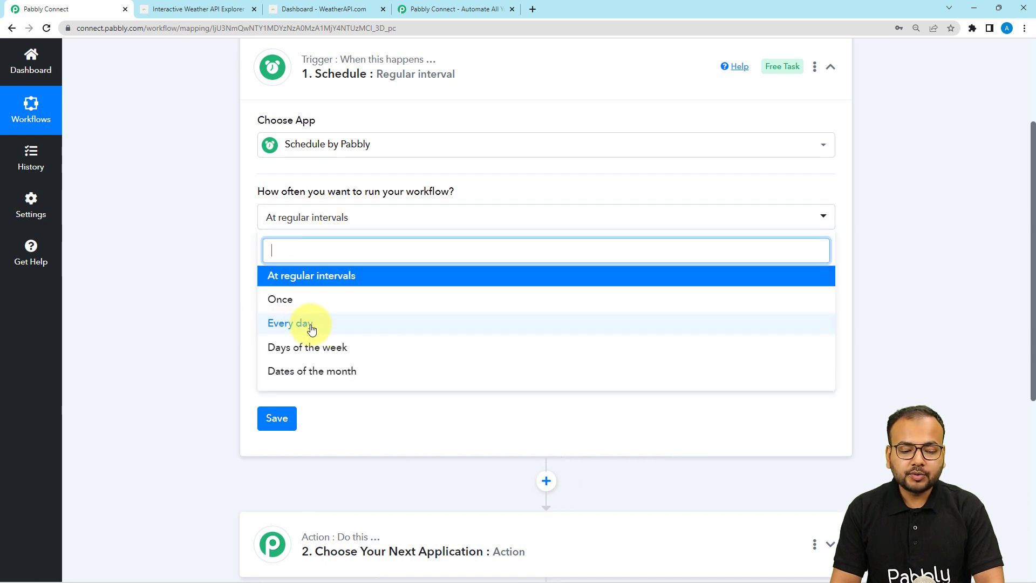
{"action": "left_click", "coordinate": [278, 328]}
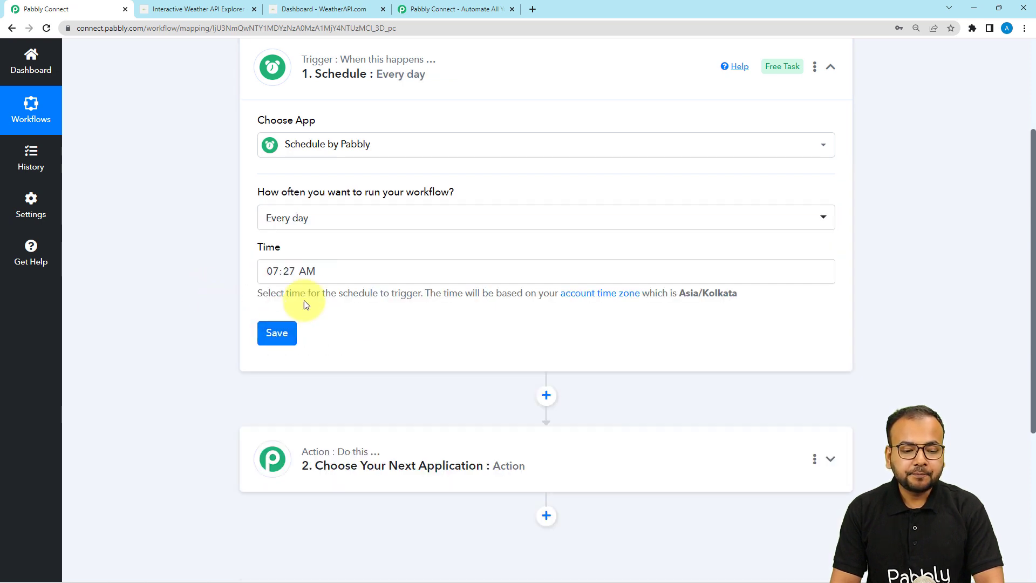
{"action": "left_click", "coordinate": [276, 271]}
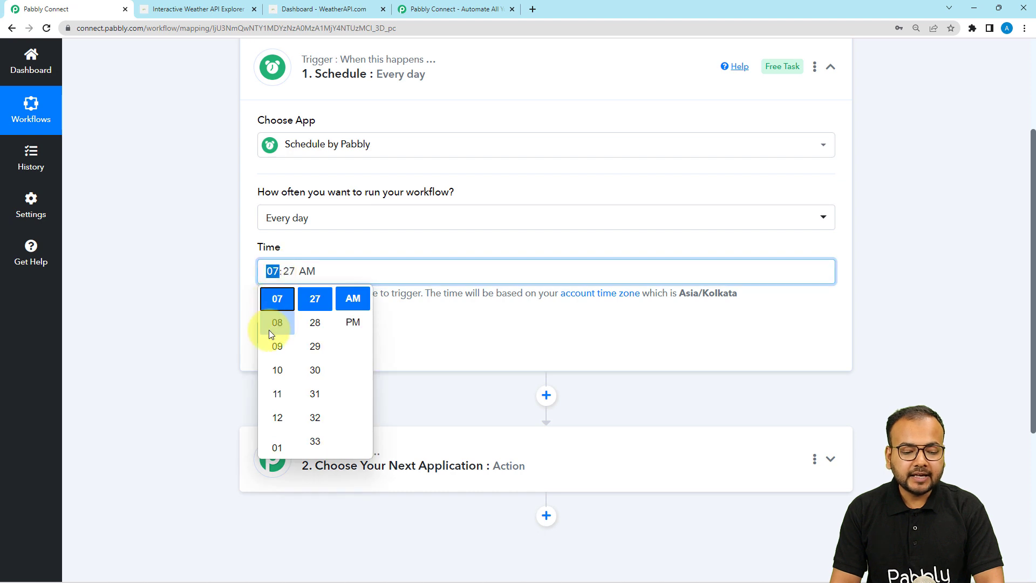
{"action": "left_click", "coordinate": [273, 346]}
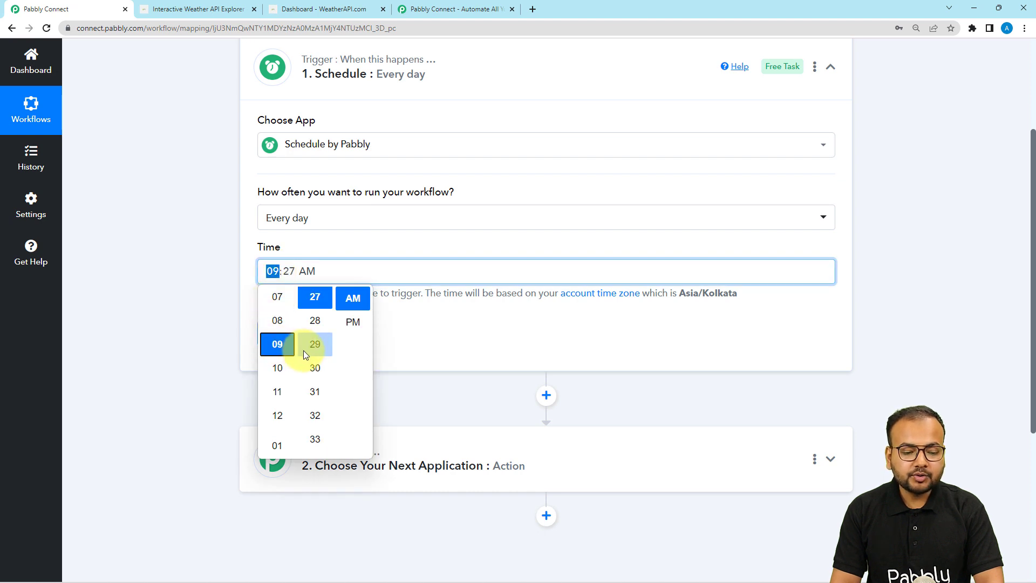
{"action": "scroll", "coordinate": [310, 355], "scroll_direction": "up", "scroll_amount": 4}
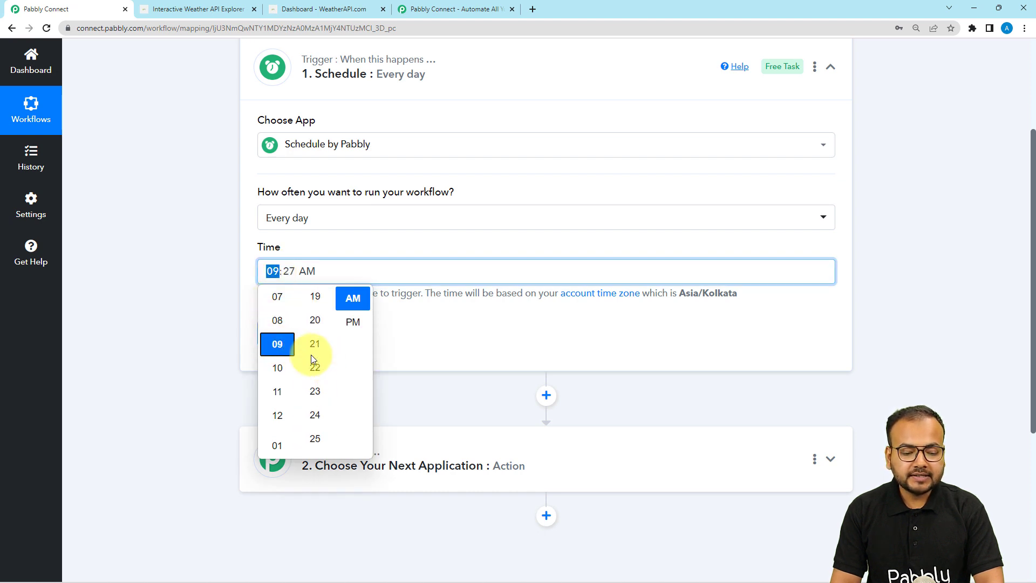
{"action": "left_click", "coordinate": [276, 323]}
{"action": "scroll", "coordinate": [310, 360], "scroll_direction": "up", "scroll_amount": 4}
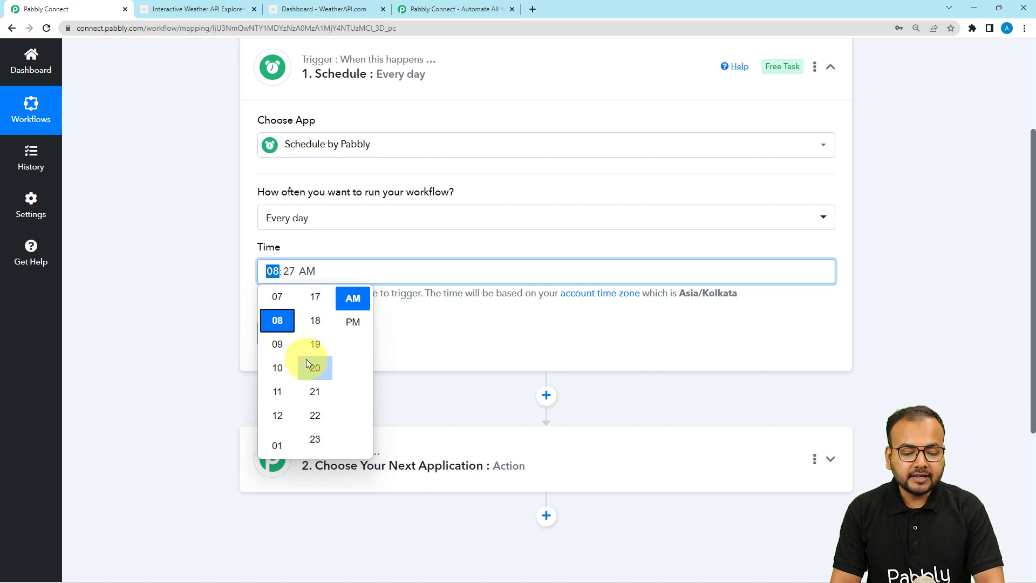
{"action": "scroll", "coordinate": [306, 358], "scroll_direction": "up", "scroll_amount": 3}
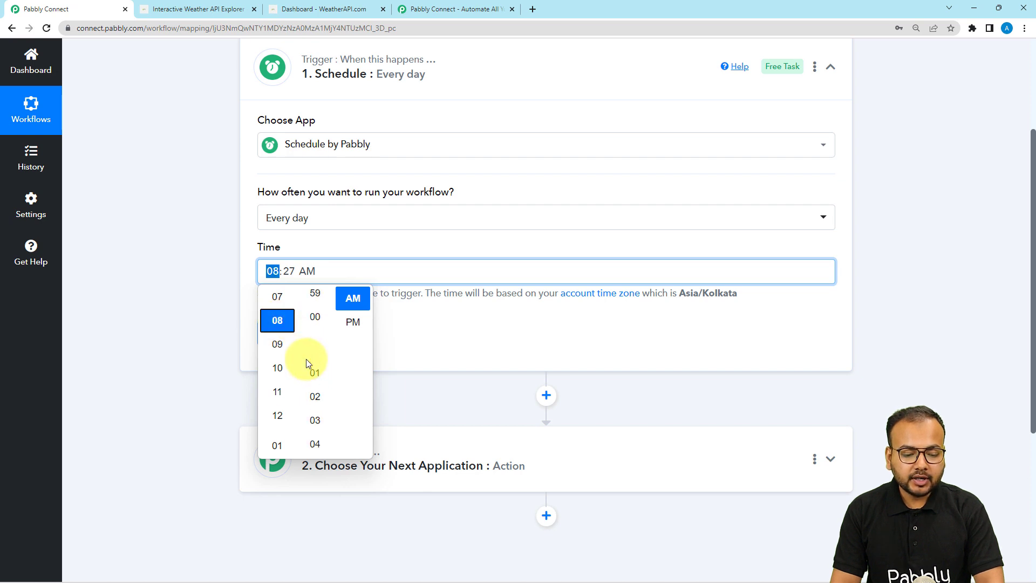
{"action": "left_click", "coordinate": [315, 316]}
{"action": "left_click", "coordinate": [209, 293]}
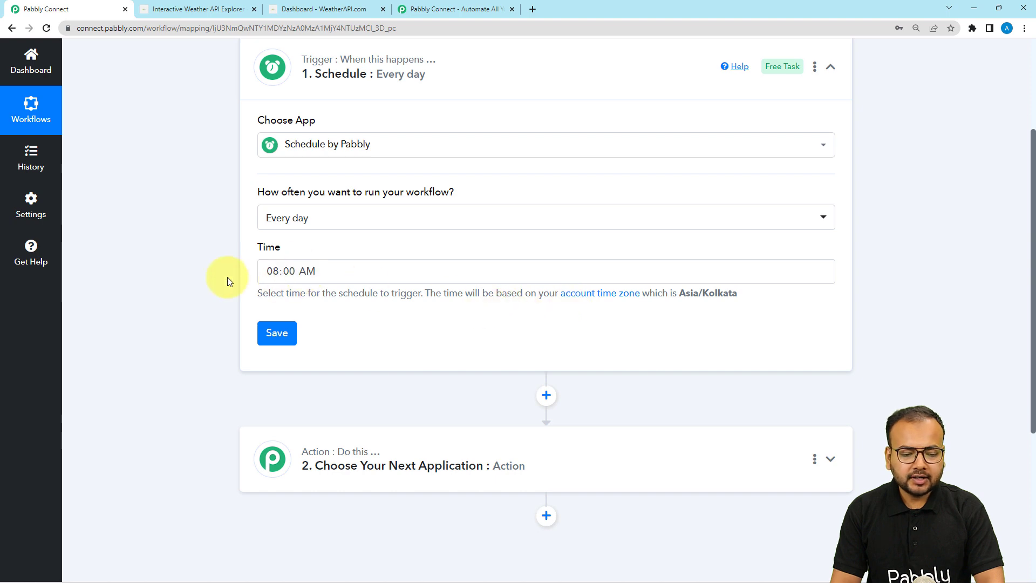
{"action": "left_click", "coordinate": [277, 333]}
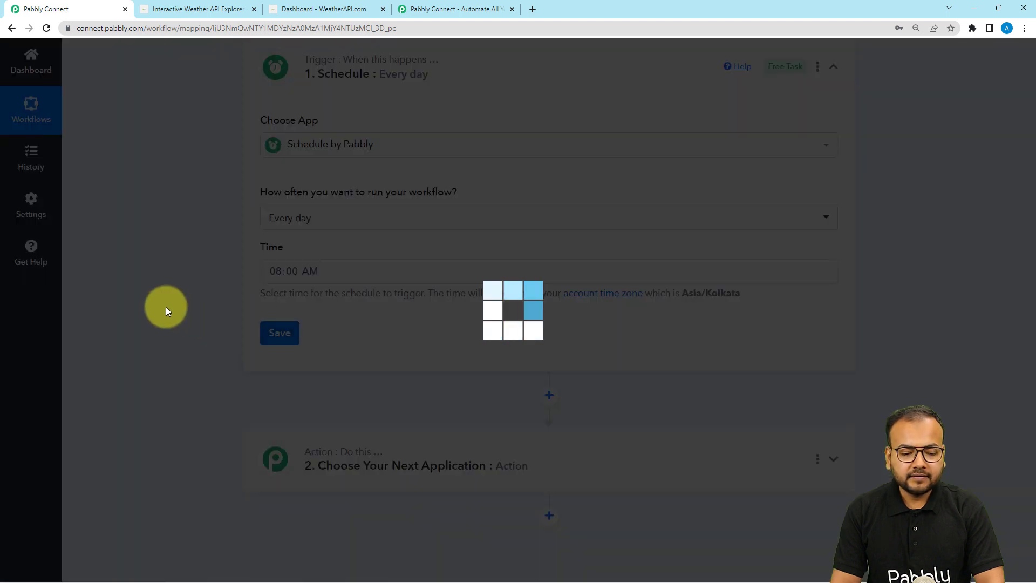
- Choose API by Pabbly with the GET event as the workflow's action
{"action": "scroll", "coordinate": [166, 307], "scroll_direction": "down", "scroll_amount": 2}
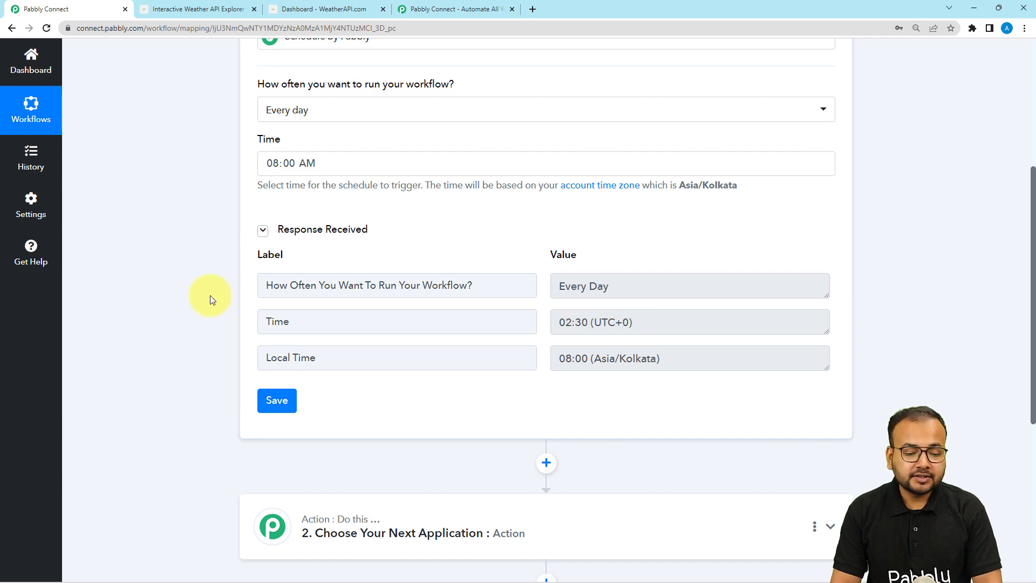
{"action": "scroll", "coordinate": [211, 296], "scroll_direction": "down", "scroll_amount": 6}
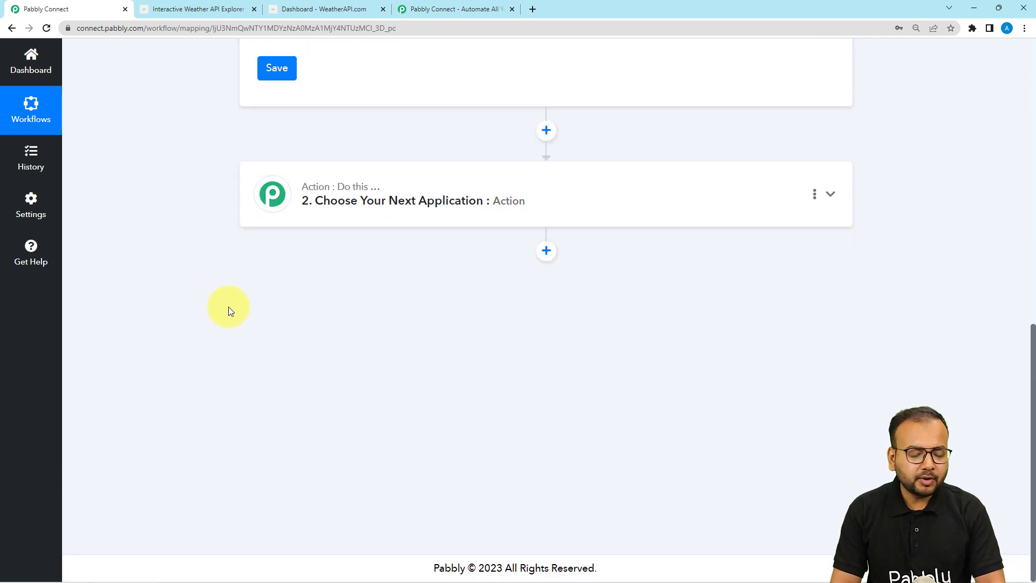
{"action": "scroll", "coordinate": [360, 296], "scroll_direction": "up", "scroll_amount": 1}
{"action": "scroll", "coordinate": [361, 296], "scroll_direction": "down", "scroll_amount": 1}
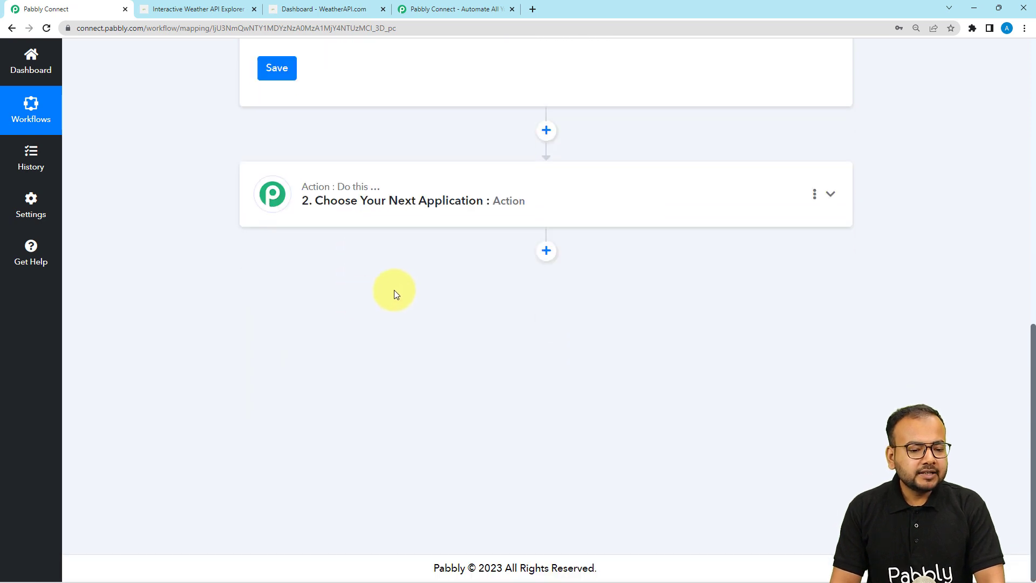
{"action": "left_click", "coordinate": [384, 223]}
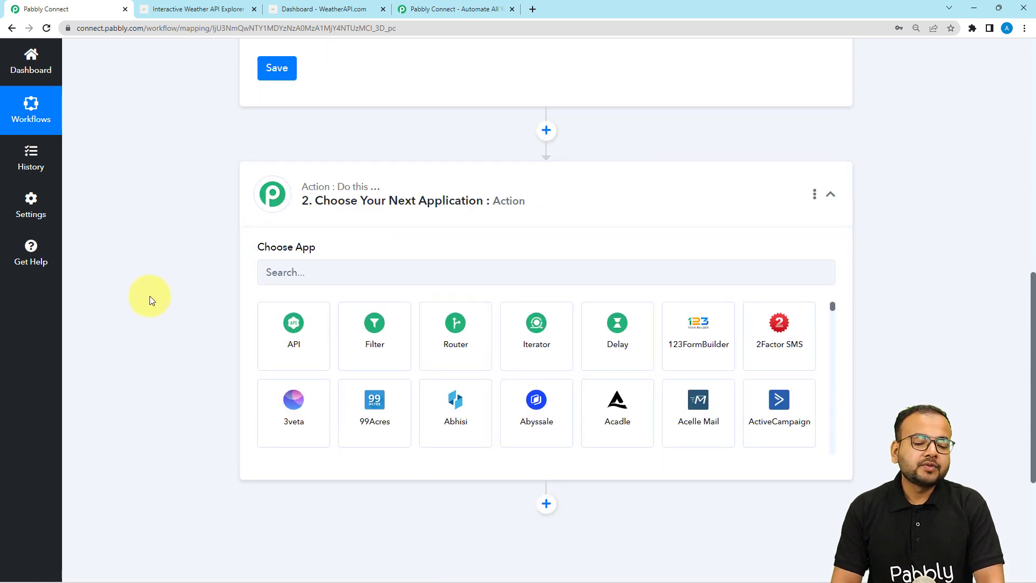
{"action": "scroll", "coordinate": [151, 300], "scroll_direction": "down", "scroll_amount": 1}
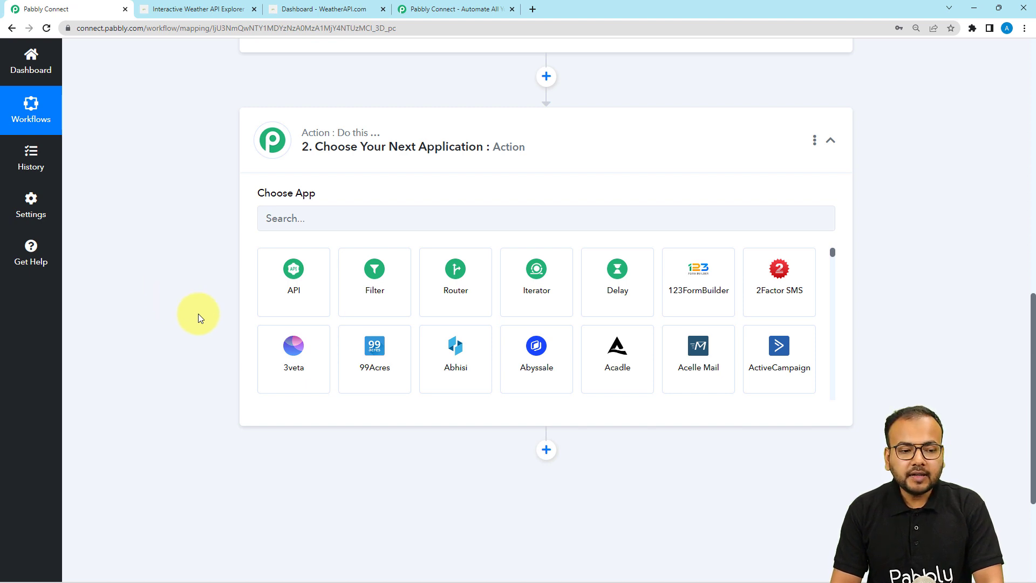
{"action": "left_click", "coordinate": [192, 12]}
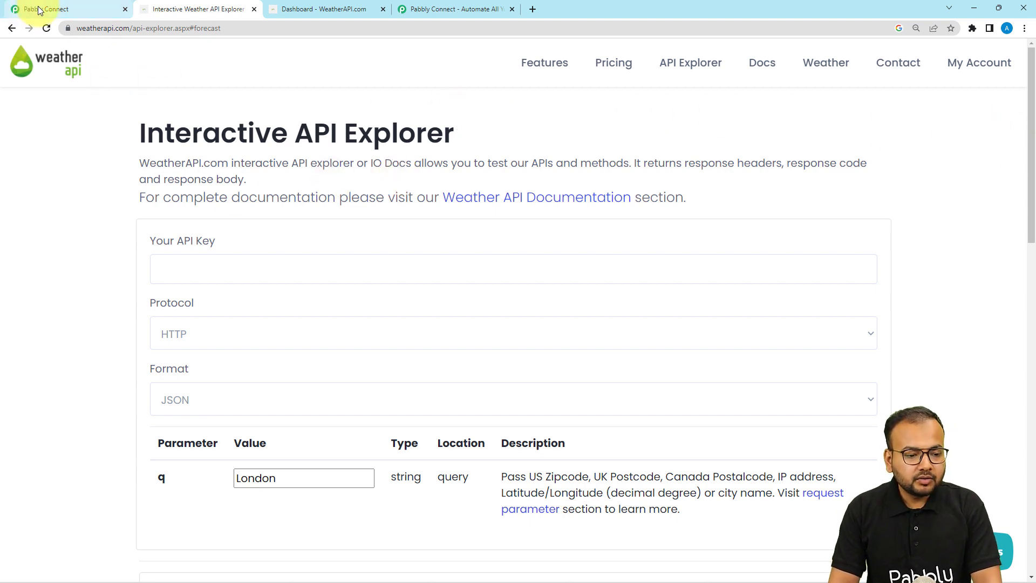
{"action": "left_click", "coordinate": [95, 14]}
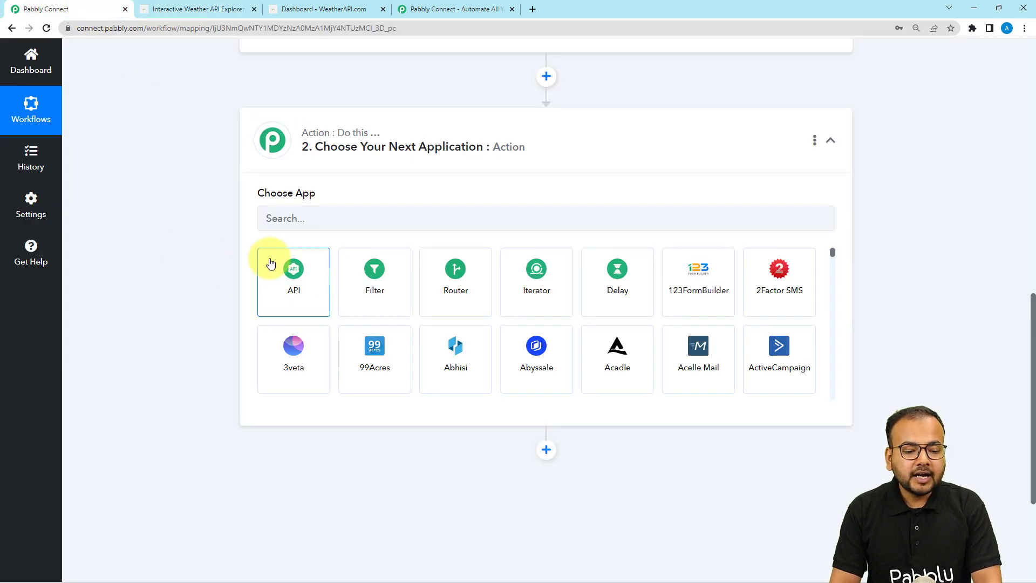
{"action": "left_click", "coordinate": [291, 289]}
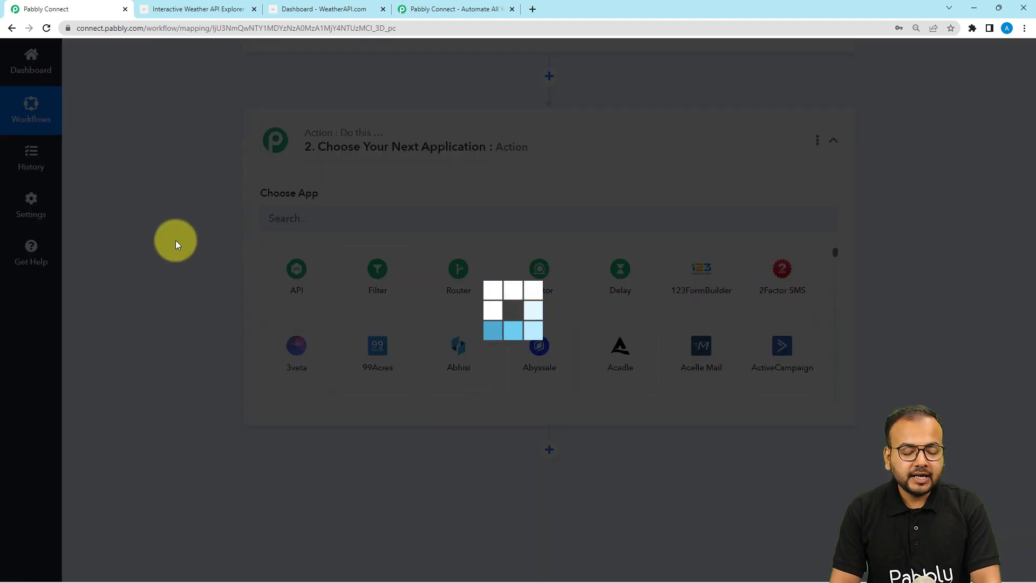
{"action": "scroll", "coordinate": [182, 247], "scroll_direction": "down", "scroll_amount": 1}
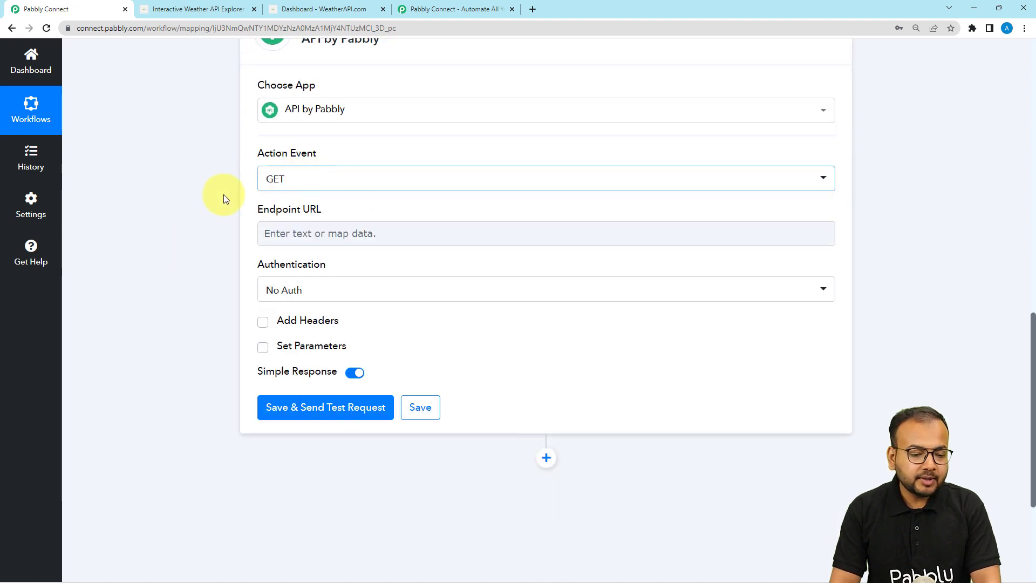
{"action": "scroll", "coordinate": [186, 202], "scroll_direction": "down", "scroll_amount": 2}
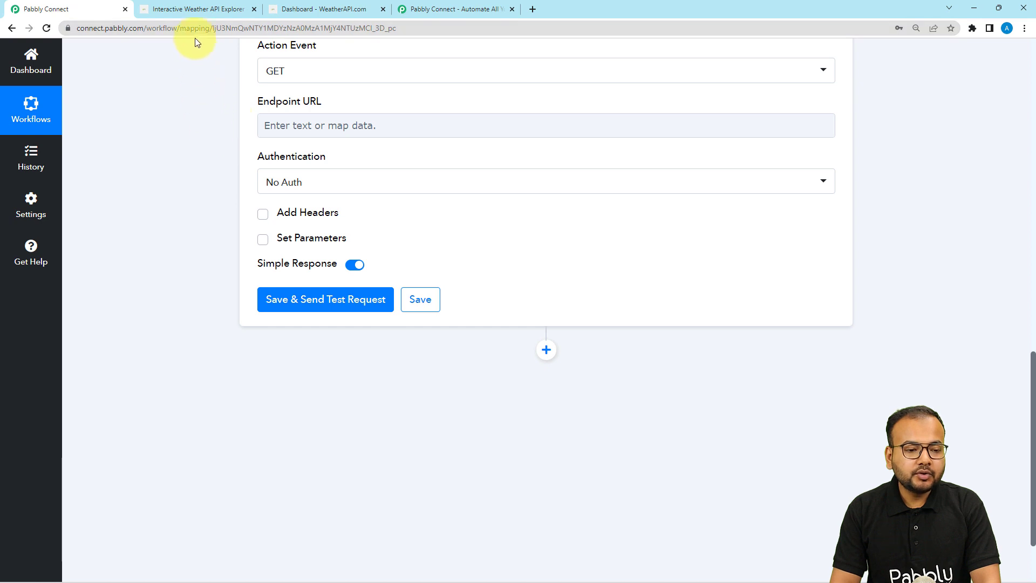
- Switch to the WeatherAPI Interactive API Explorer and examine its location query and Forecast parameters for days, aqi and alerts
{"action": "left_click", "coordinate": [197, 15]}
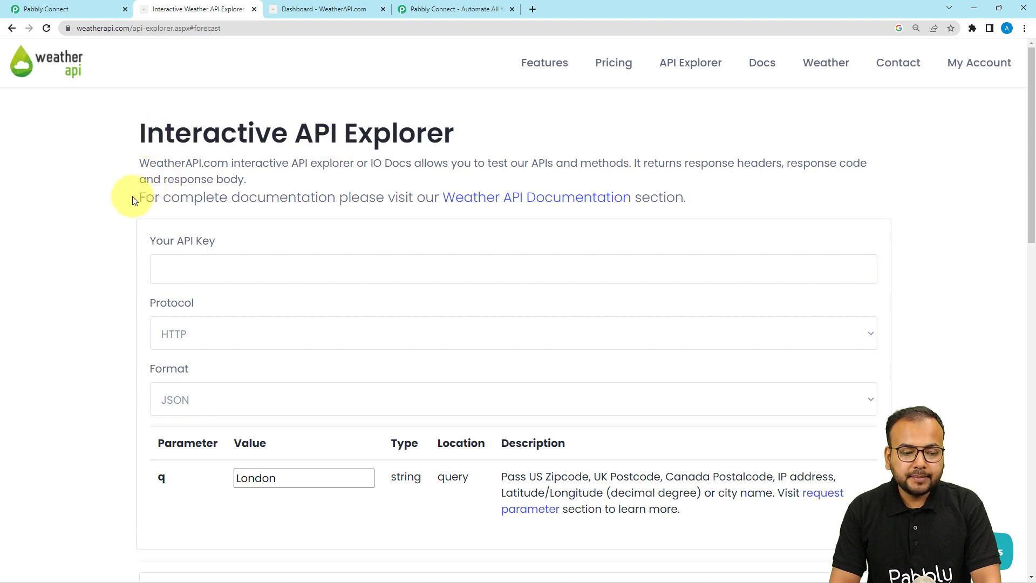
{"action": "scroll", "coordinate": [86, 199], "scroll_direction": "down", "scroll_amount": 1}
{"action": "scroll", "coordinate": [86, 201], "scroll_direction": "down", "scroll_amount": 1}
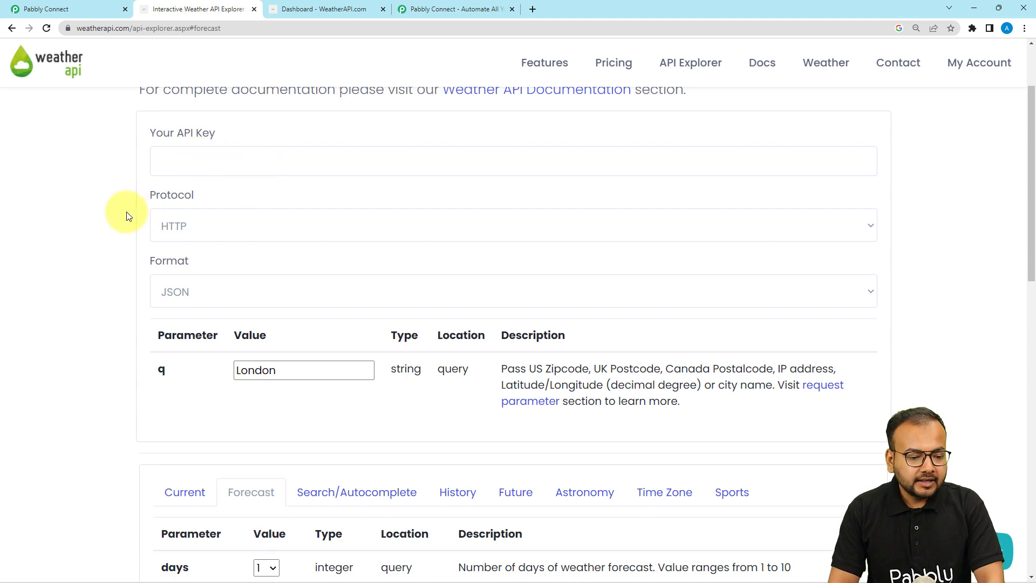
{"action": "scroll", "coordinate": [122, 216], "scroll_direction": "down", "scroll_amount": 2}
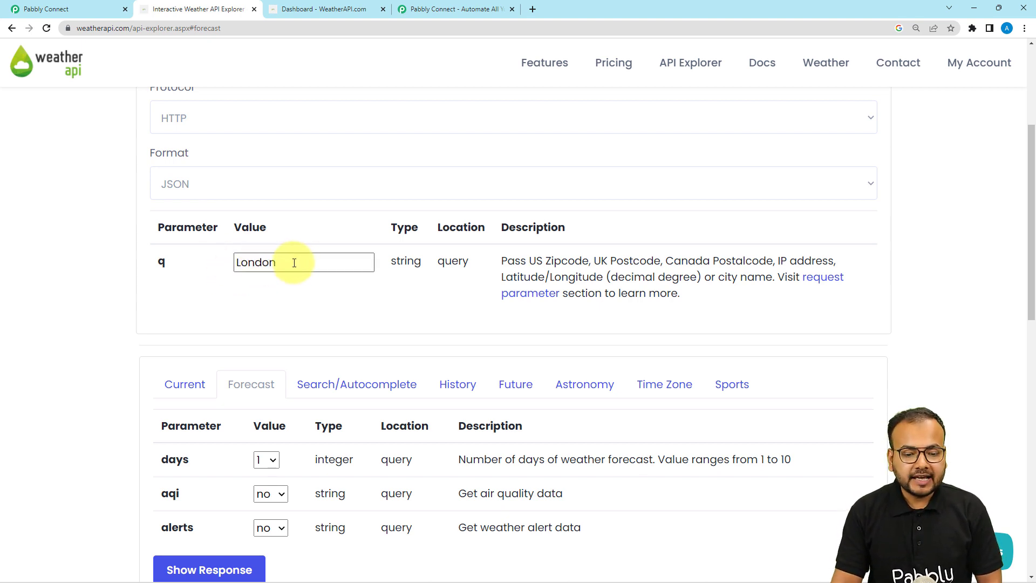
{"action": "scroll", "coordinate": [297, 263], "scroll_direction": "down", "scroll_amount": 1}
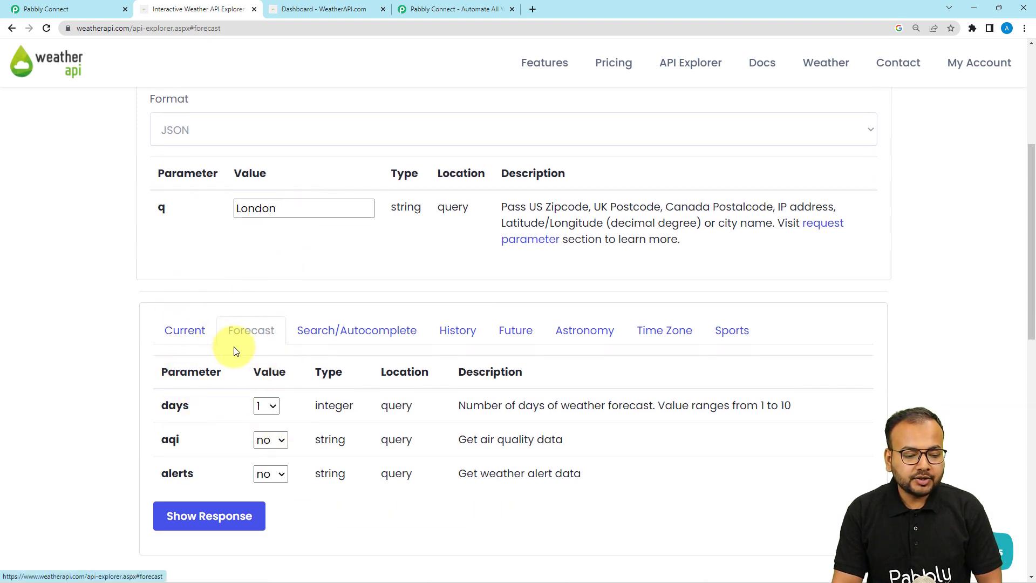
{"action": "left_click", "coordinate": [258, 333]}
{"action": "scroll", "coordinate": [128, 345], "scroll_direction": "down", "scroll_amount": 7}
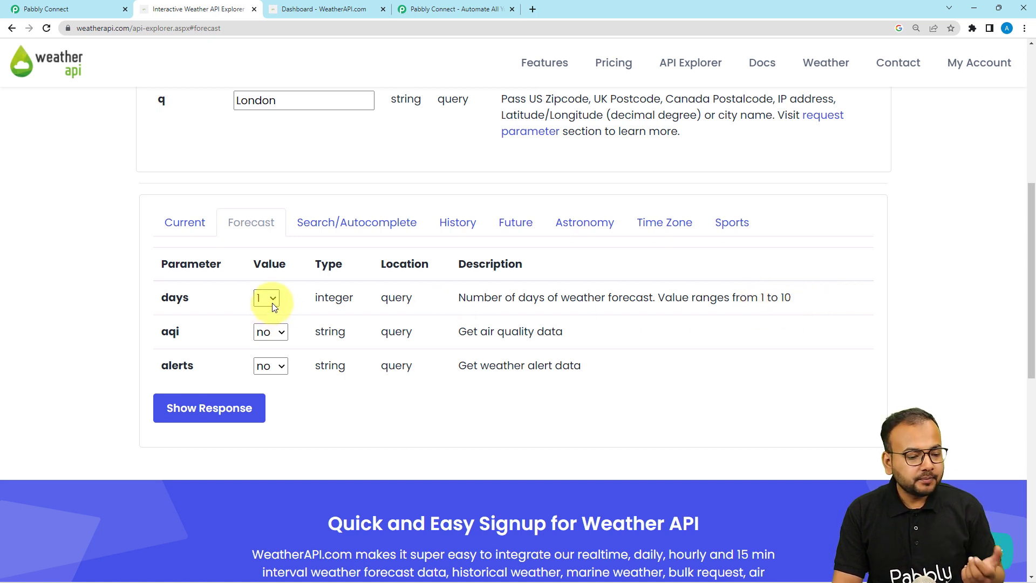
{"action": "scroll", "coordinate": [203, 306], "scroll_direction": "down", "scroll_amount": 1}
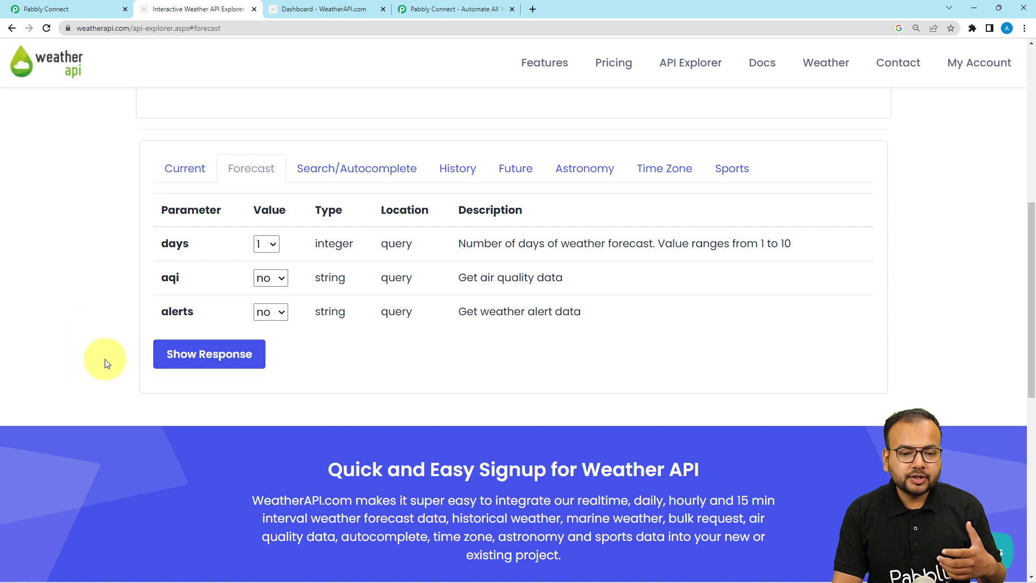
- Copy the API key from the WeatherAPI dashboard and paste it into the Interactive API Explorer's API key field
{"action": "scroll", "coordinate": [92, 354], "scroll_direction": "up", "scroll_amount": 4}
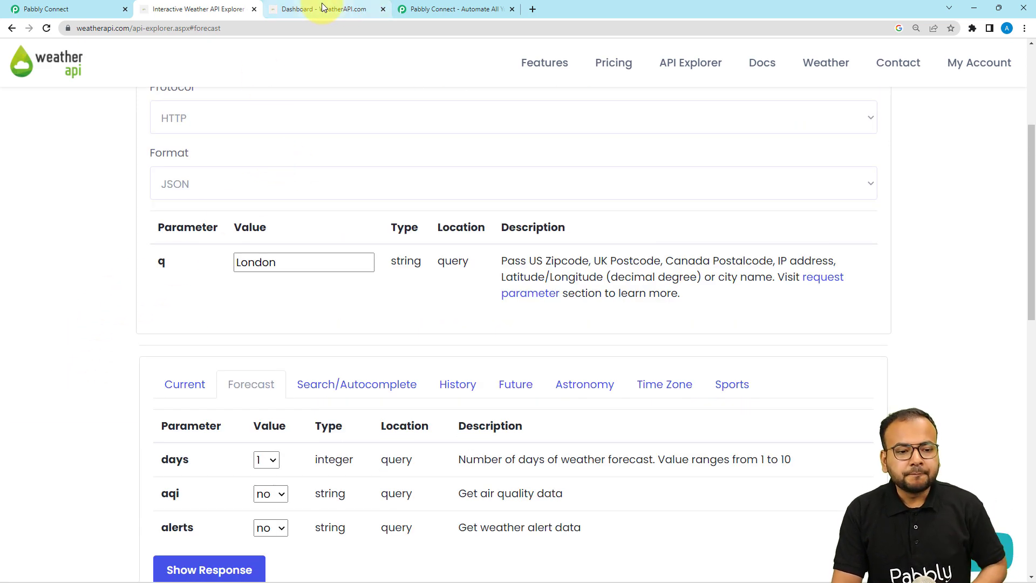
{"action": "scroll", "coordinate": [164, 186], "scroll_direction": "up", "scroll_amount": 3}
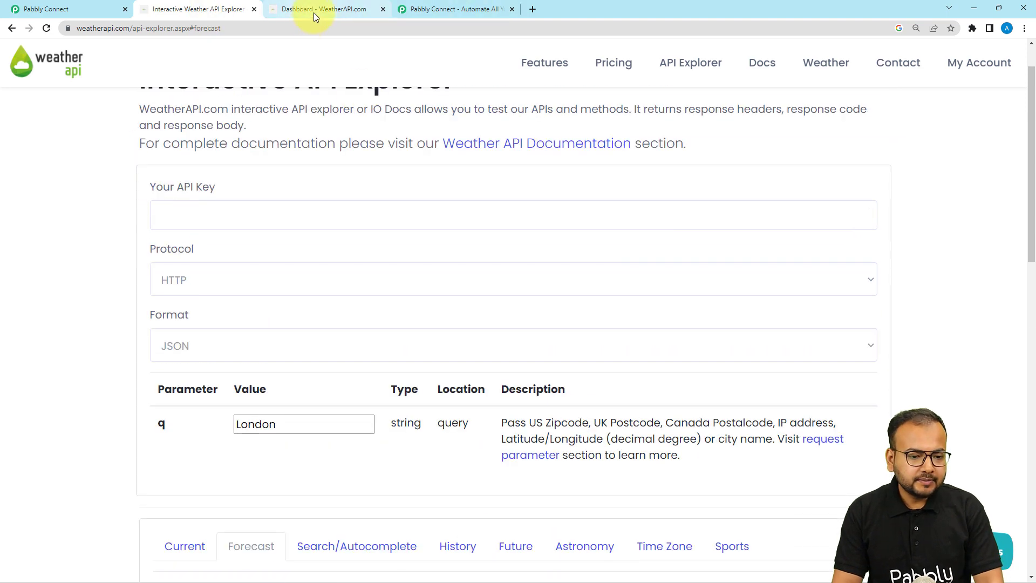
{"action": "left_click", "coordinate": [322, 11]}
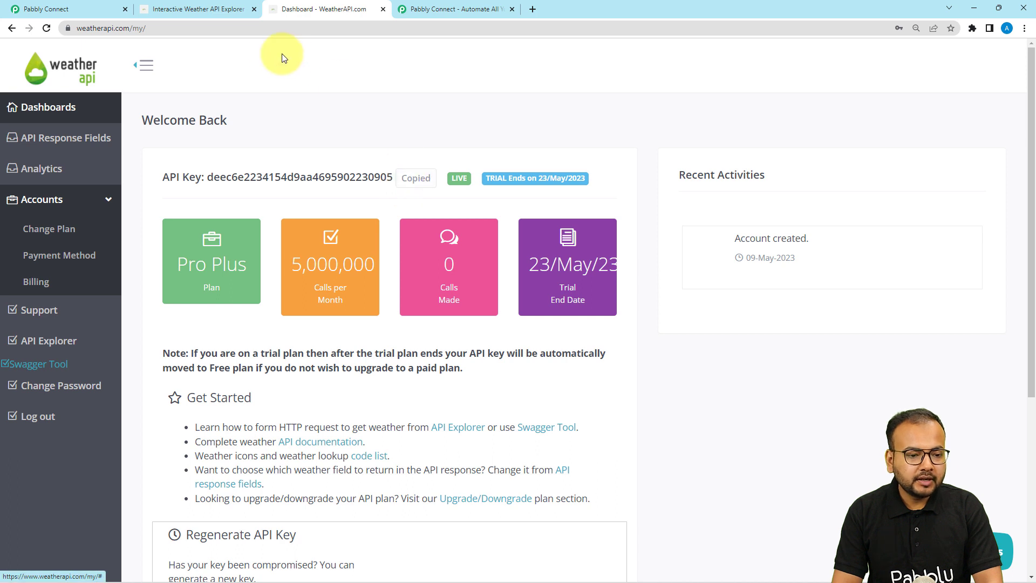
{"action": "left_click", "coordinate": [200, 5]}
{"action": "left_click", "coordinate": [170, 207]}
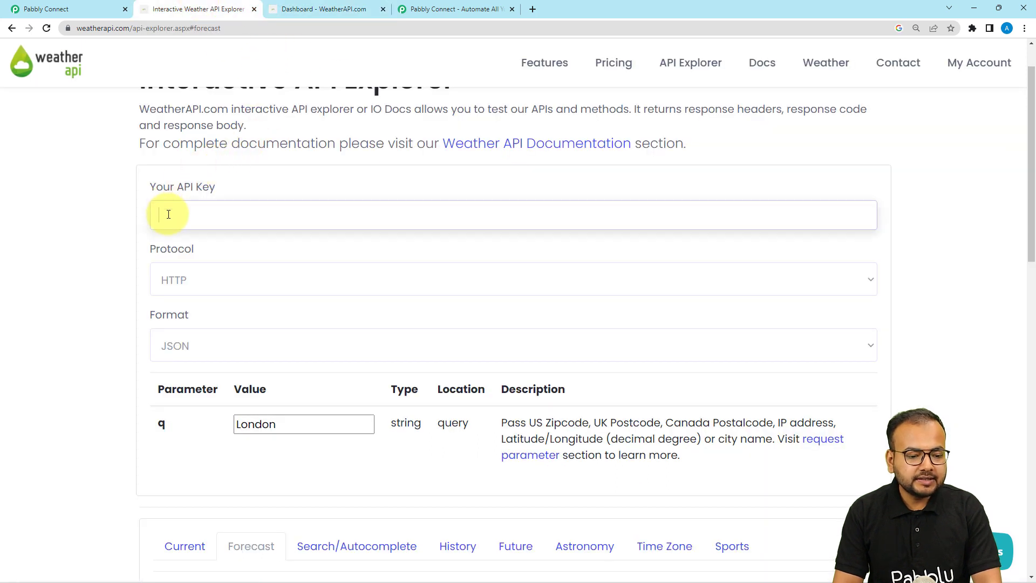
{"action": "right_click", "coordinate": [169, 214]}
{"action": "left_click", "coordinate": [191, 298]}
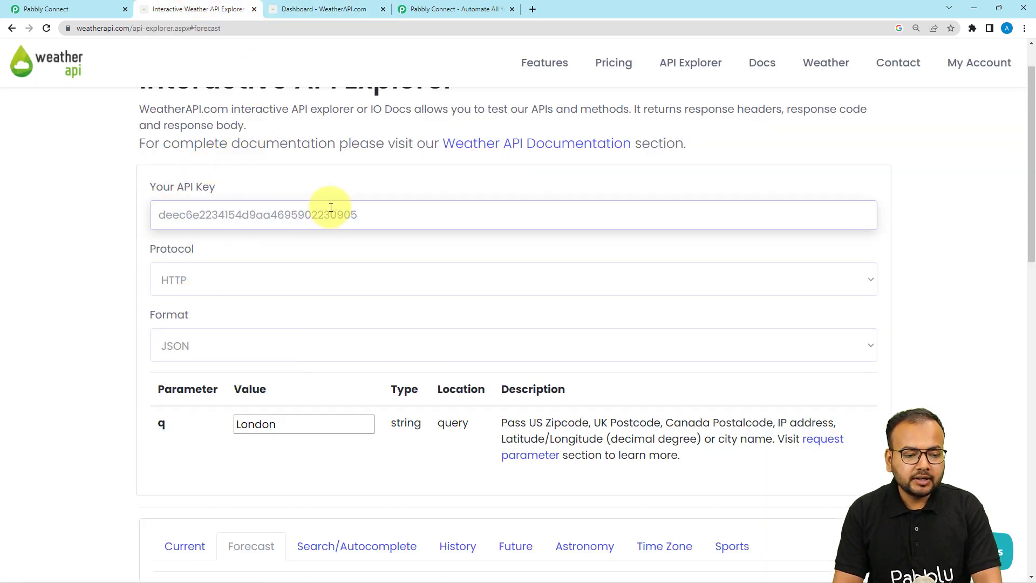
- Generate the WeatherAPI forecast response for Bhopal with days set to 2 and aqi set to yes
{"action": "left_click", "coordinate": [64, 208]}
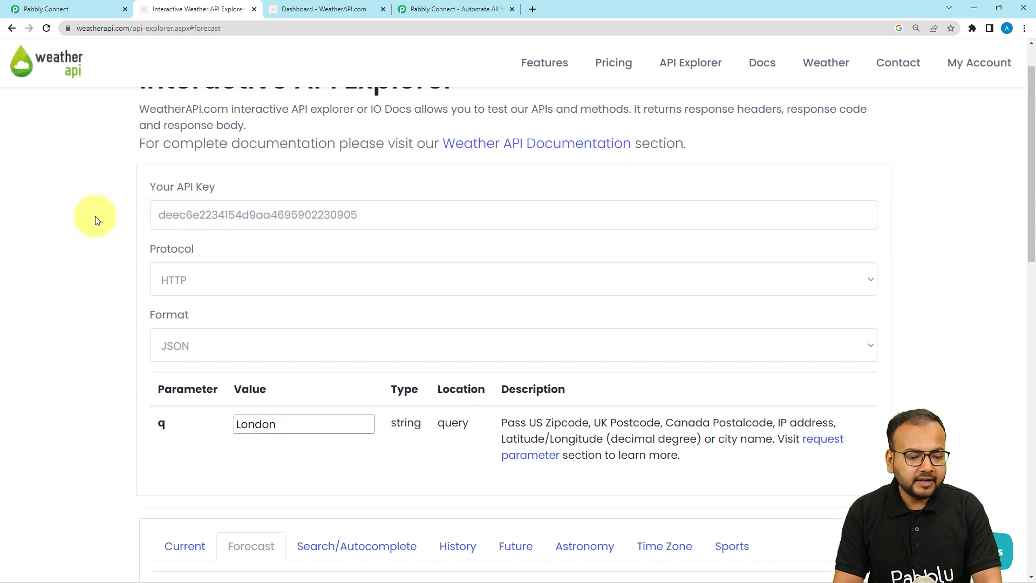
{"action": "scroll", "coordinate": [93, 220], "scroll_direction": "down", "scroll_amount": 4}
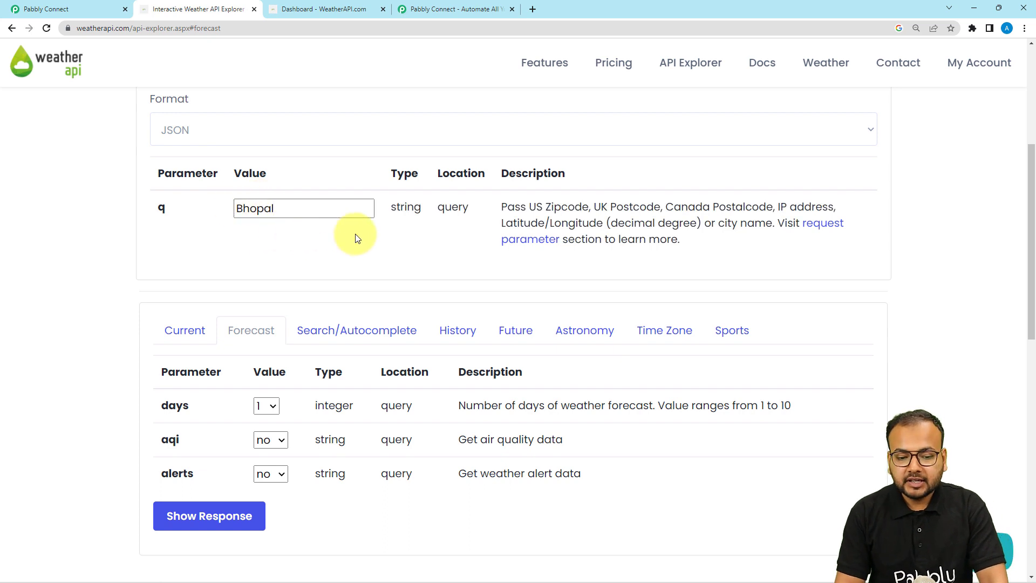
{"action": "scroll", "coordinate": [232, 103], "scroll_direction": "down", "scroll_amount": 1}
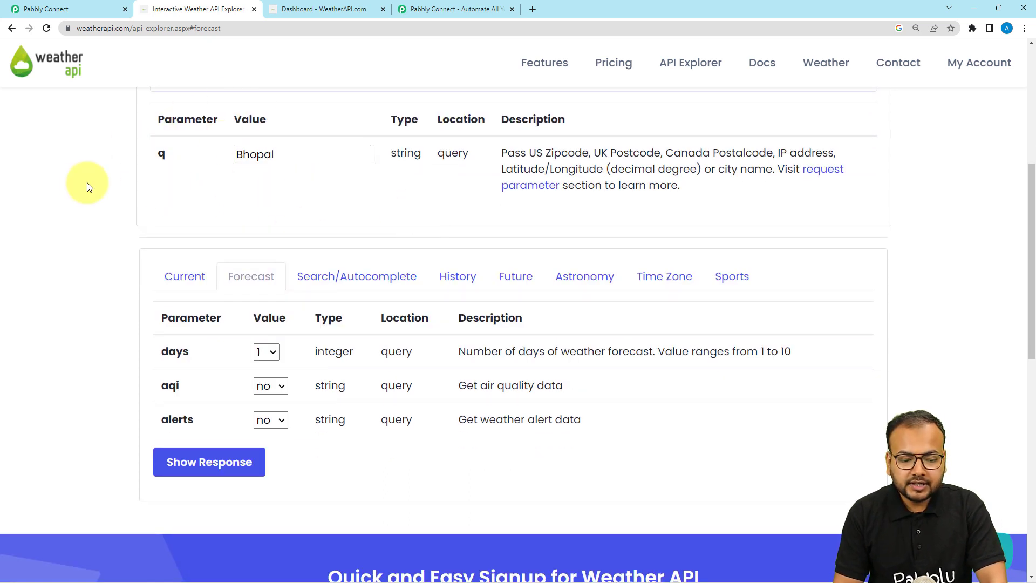
{"action": "scroll", "coordinate": [36, 189], "scroll_direction": "down", "scroll_amount": 3}
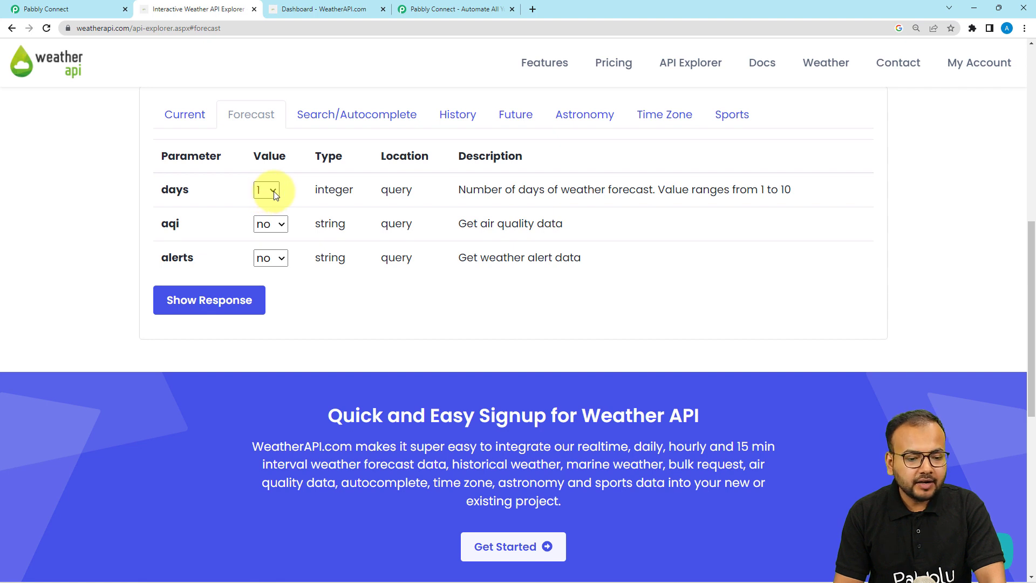
{"action": "left_click", "coordinate": [273, 191]}
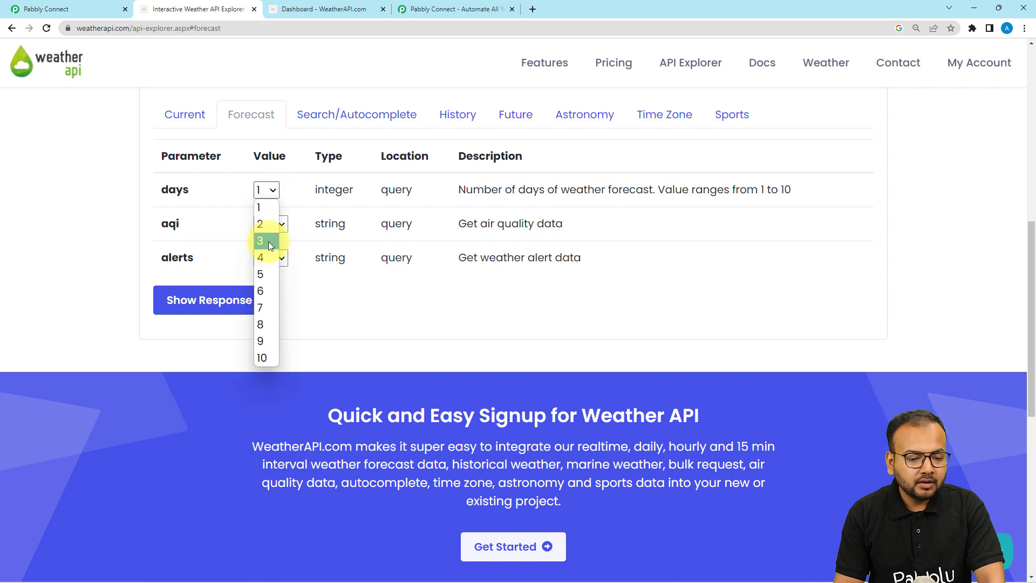
{"action": "left_click", "coordinate": [264, 224]}
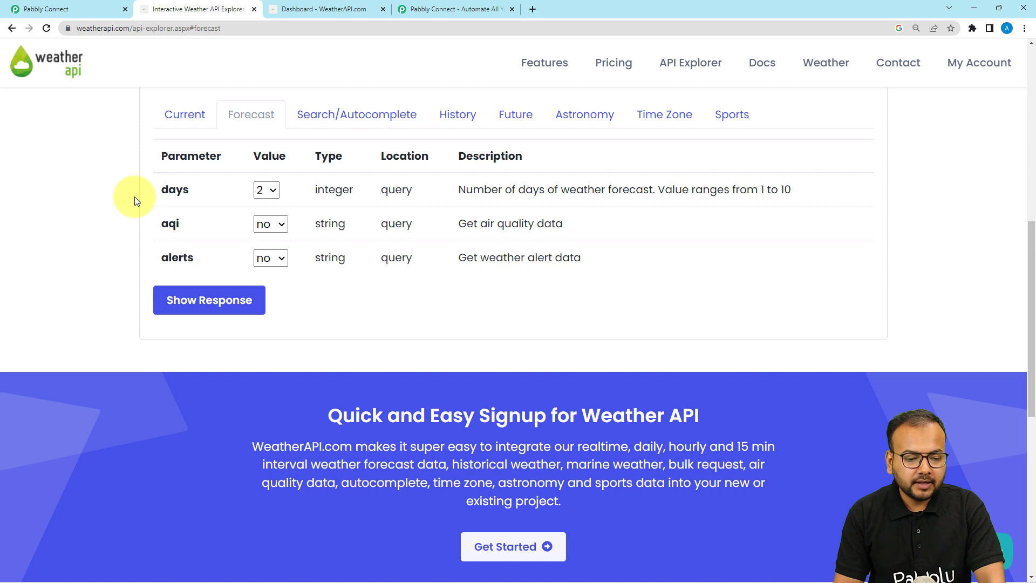
{"action": "left_click", "coordinate": [282, 226]}
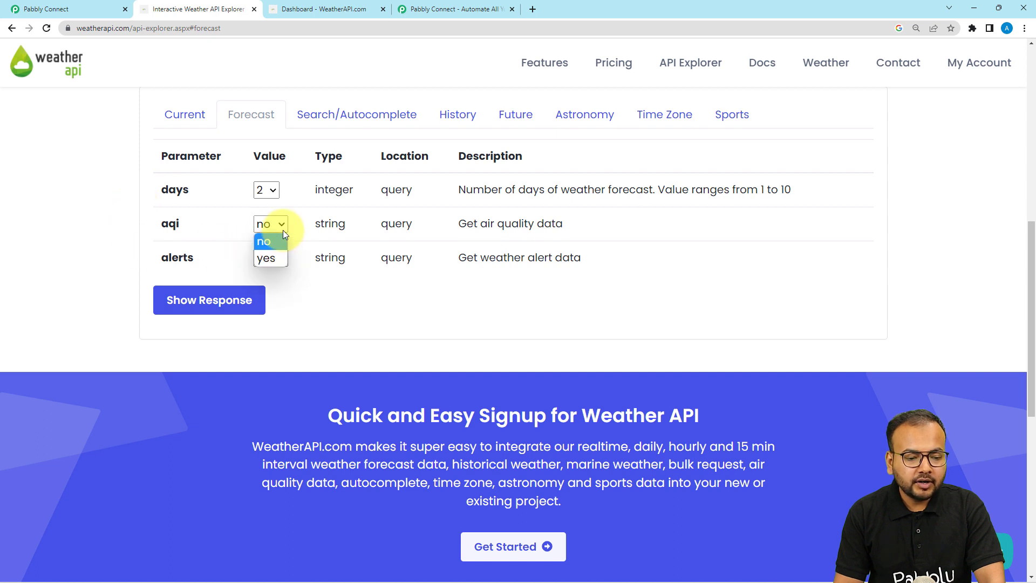
{"action": "left_click", "coordinate": [259, 260]}
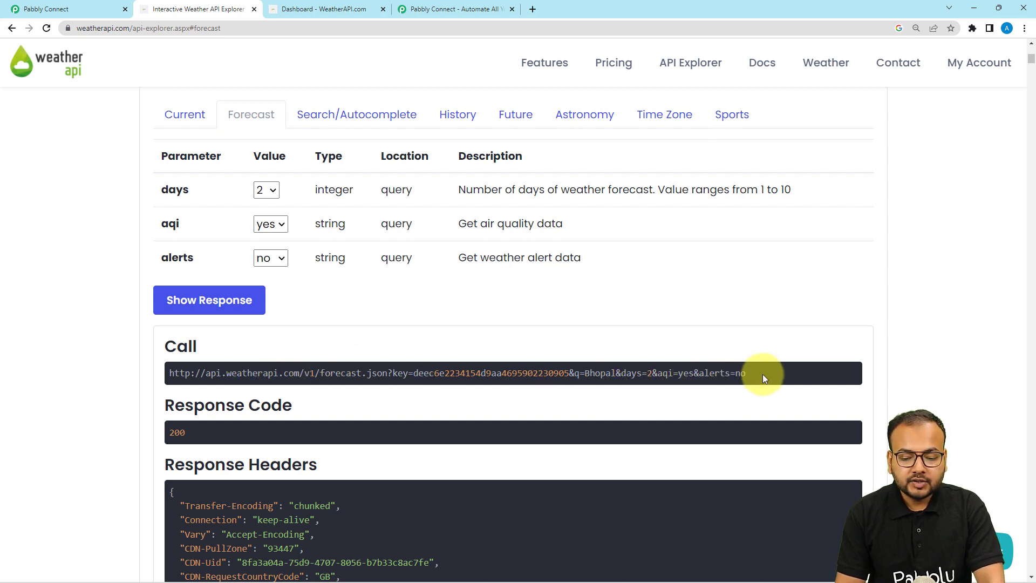
- Copy the generated forecast call URL, including its API key, and paste it into the GET action's Endpoint URL in Pabbly Connect
{"action": "left_click_drag", "start_coordinate": [763, 370], "coordinate": [170, 382]}
{"action": "key", "text": "ctrl+c"}
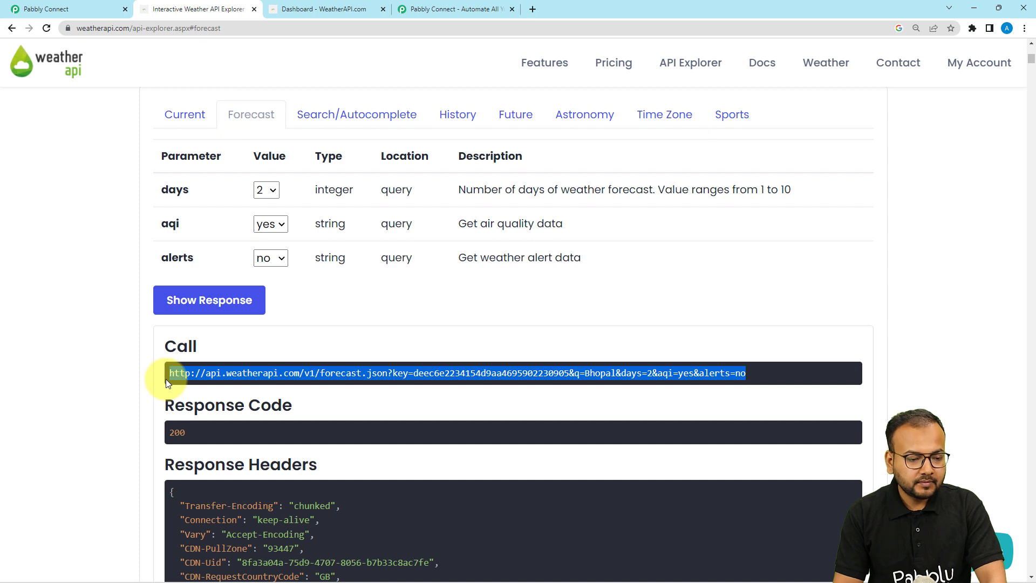
{"action": "left_click", "coordinate": [95, 8]}
{"action": "left_click", "coordinate": [282, 126]}
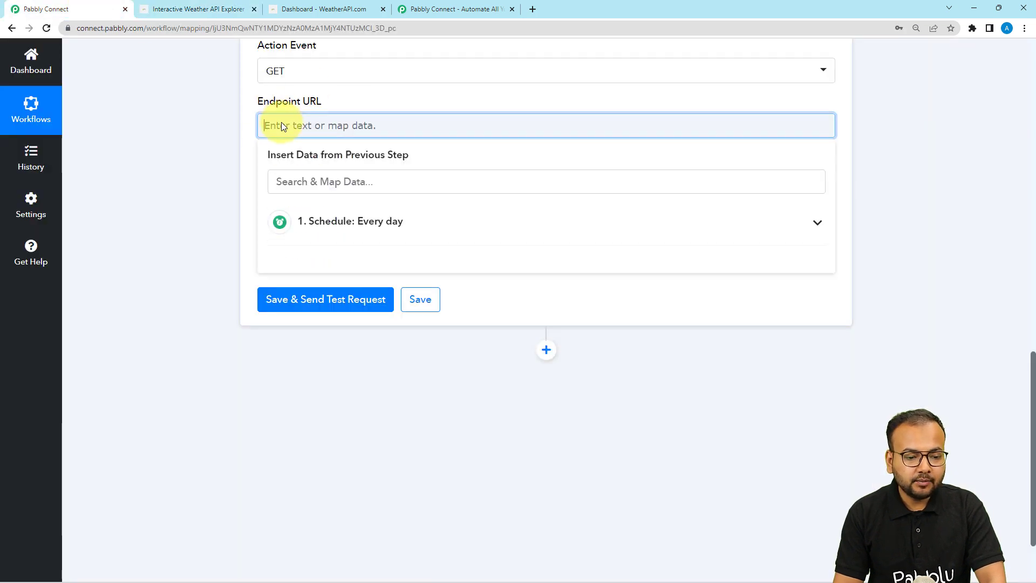
{"action": "key", "text": "ctrl+v"}
{"action": "left_click", "coordinate": [212, 139]}
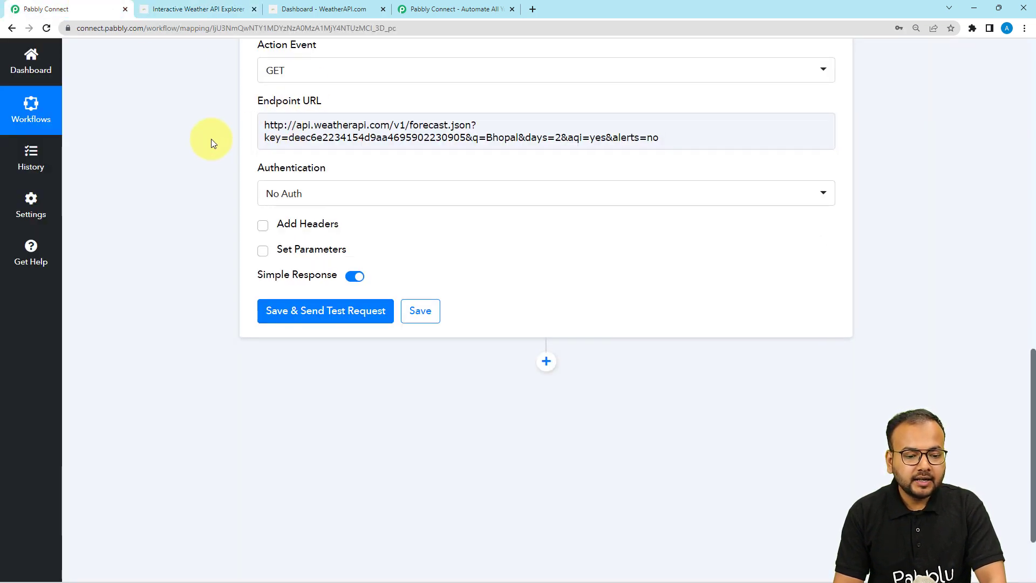
- Save the API by Pabbly GET action and send a test request
{"action": "scroll", "coordinate": [210, 141], "scroll_direction": "down", "scroll_amount": 1}
{"action": "left_click", "coordinate": [324, 257]}
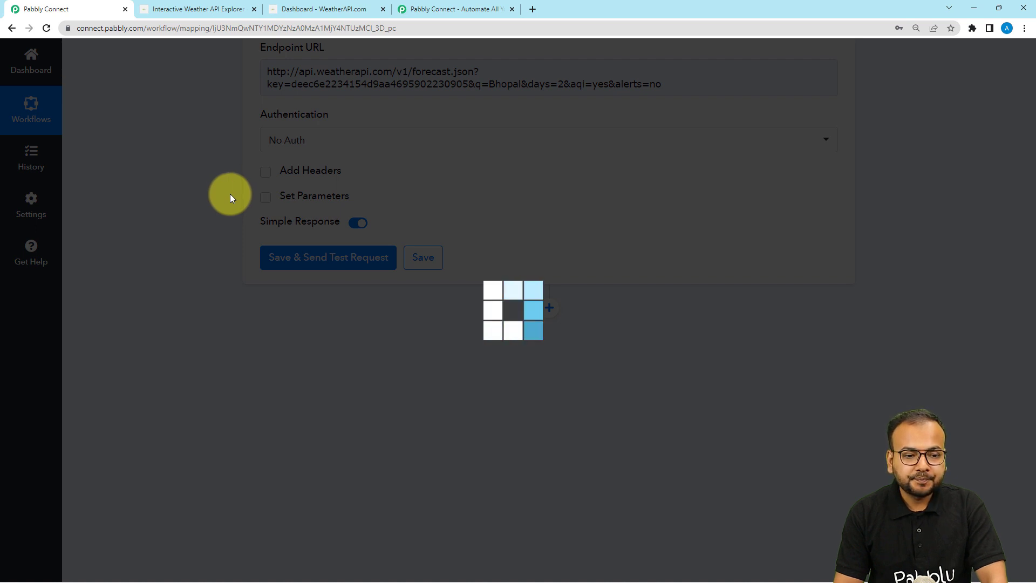
{"action": "scroll", "coordinate": [230, 193], "scroll_direction": "down", "scroll_amount": 3}
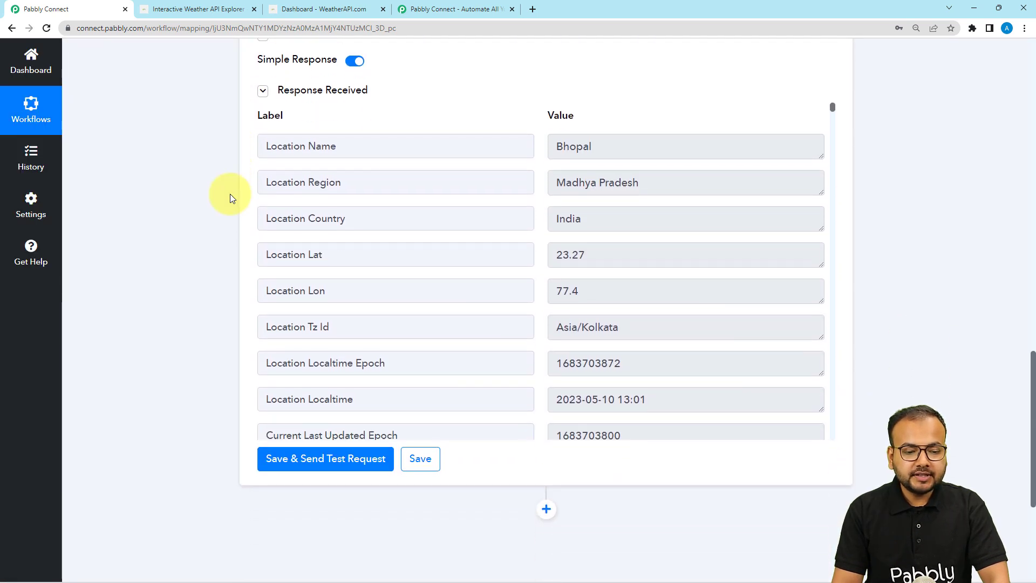
- Examine the location, local time, current temperature and condition text fields in the received response
{"action": "left_click_drag", "start_coordinate": [620, 151], "coordinate": [523, 155]}
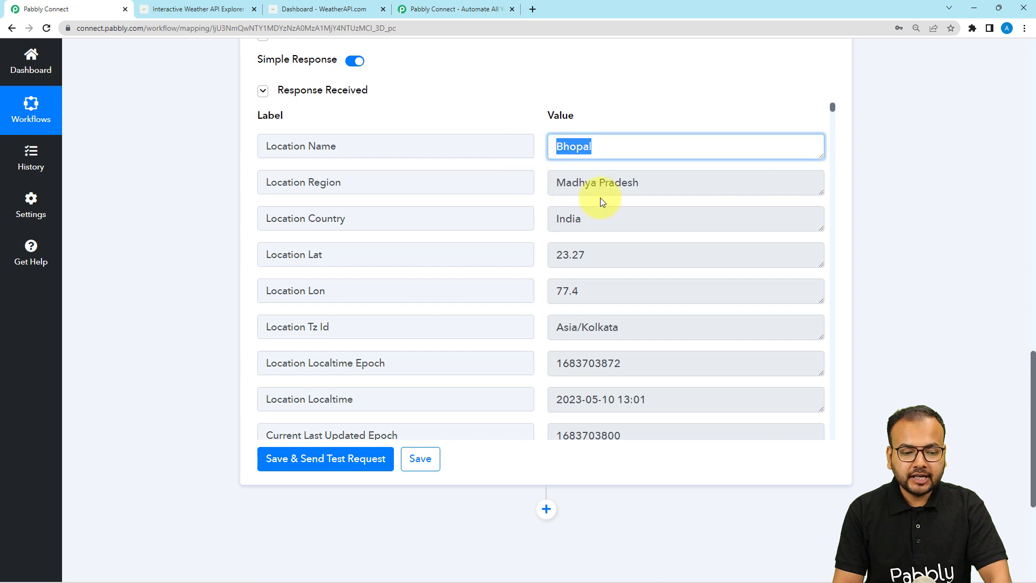
{"action": "left_click", "coordinate": [636, 184]}
{"action": "left_click", "coordinate": [592, 227]}
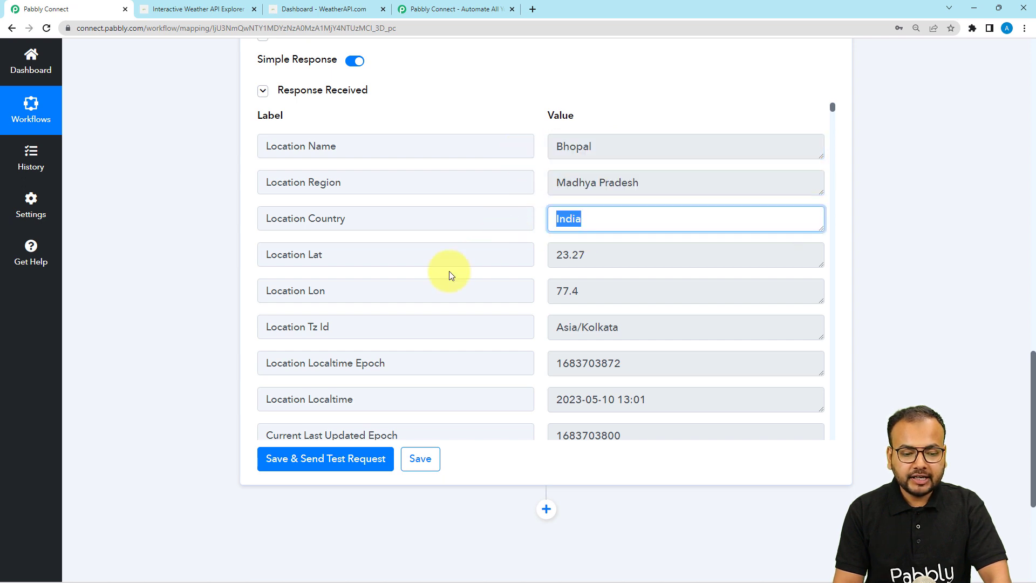
{"action": "scroll", "coordinate": [449, 271], "scroll_direction": "down", "scroll_amount": 1}
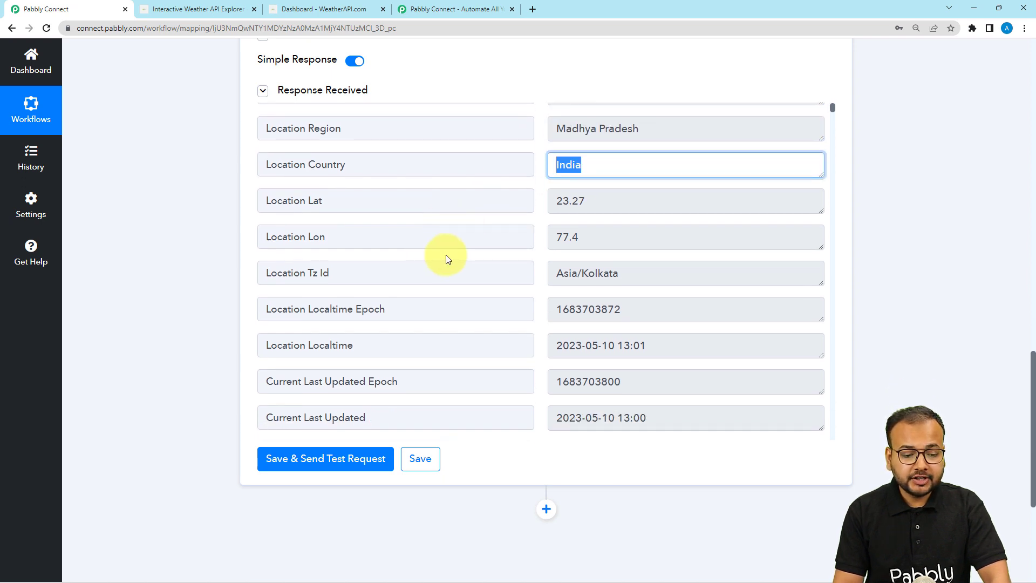
{"action": "scroll", "coordinate": [447, 259], "scroll_direction": "down", "scroll_amount": 1}
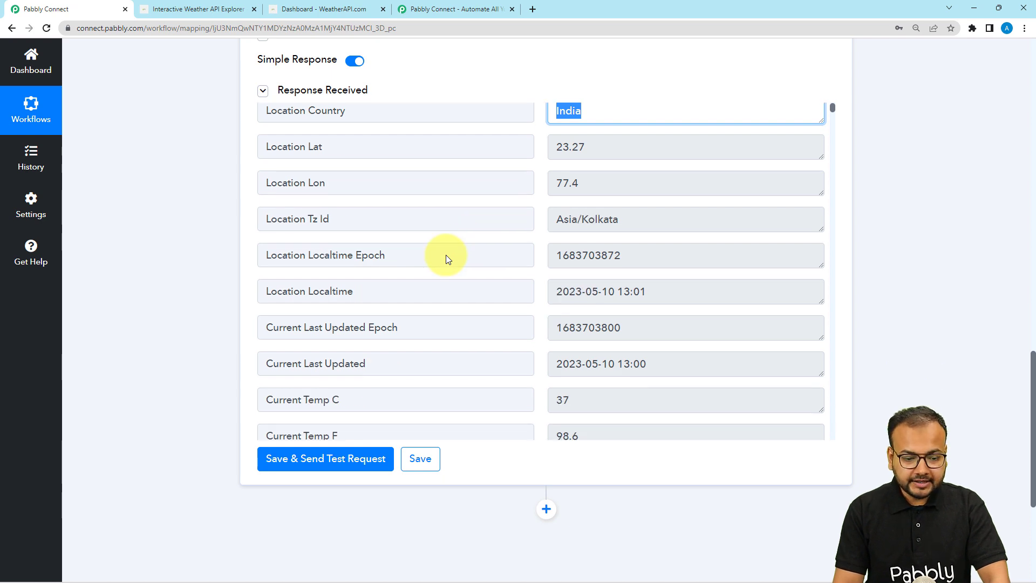
{"action": "scroll", "coordinate": [446, 255], "scroll_direction": "down", "scroll_amount": 2}
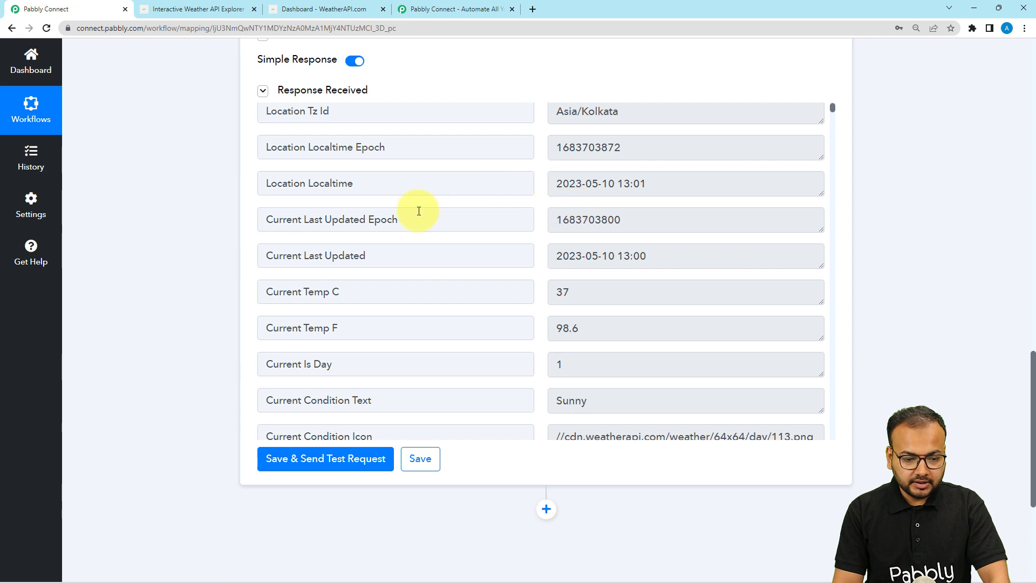
{"action": "scroll", "coordinate": [418, 211], "scroll_direction": "down", "scroll_amount": 1}
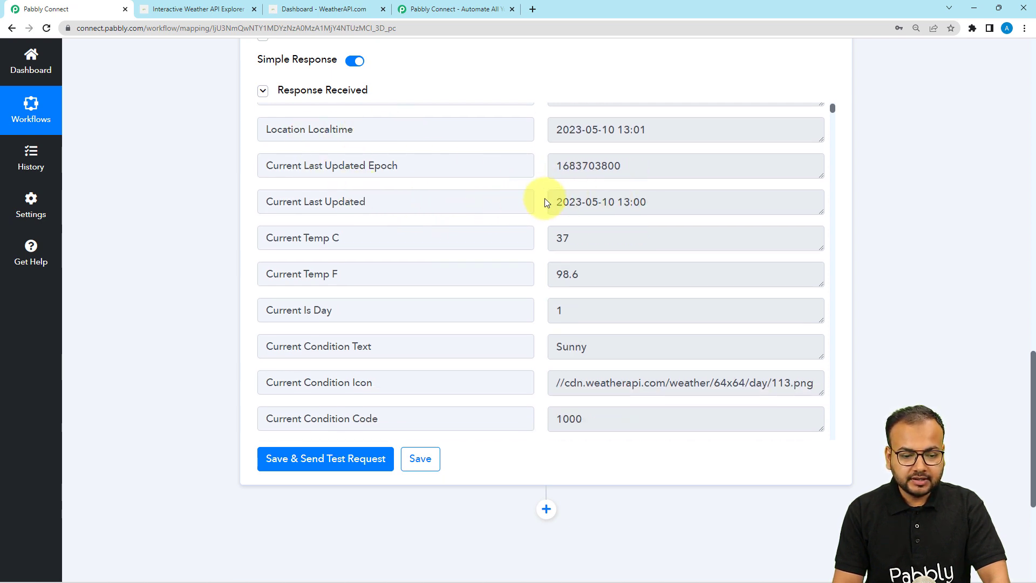
{"action": "scroll", "coordinate": [425, 215], "scroll_direction": "down", "scroll_amount": 1}
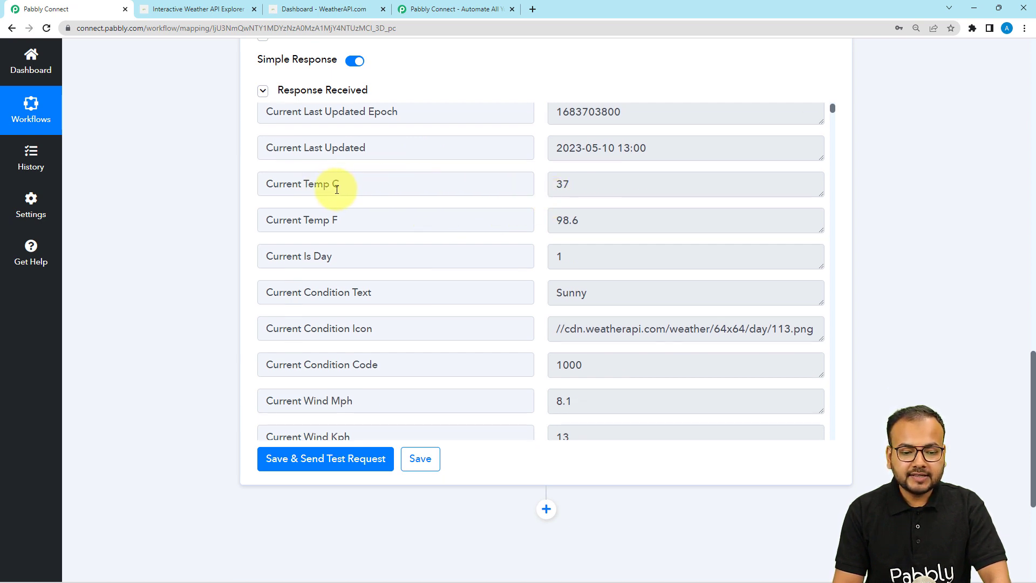
{"action": "double_click", "coordinate": [563, 184]}
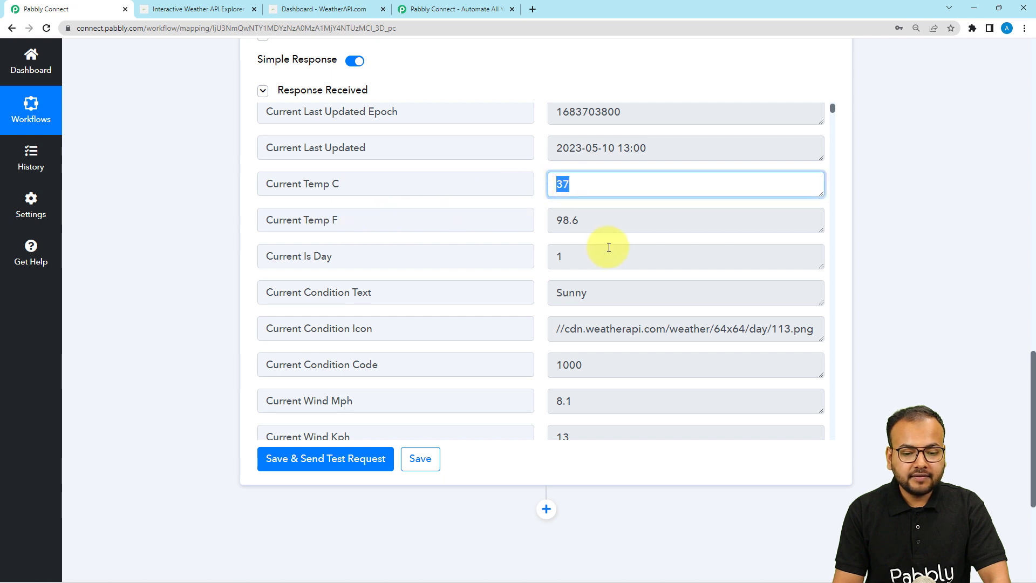
{"action": "scroll", "coordinate": [561, 238], "scroll_direction": "down", "scroll_amount": 1}
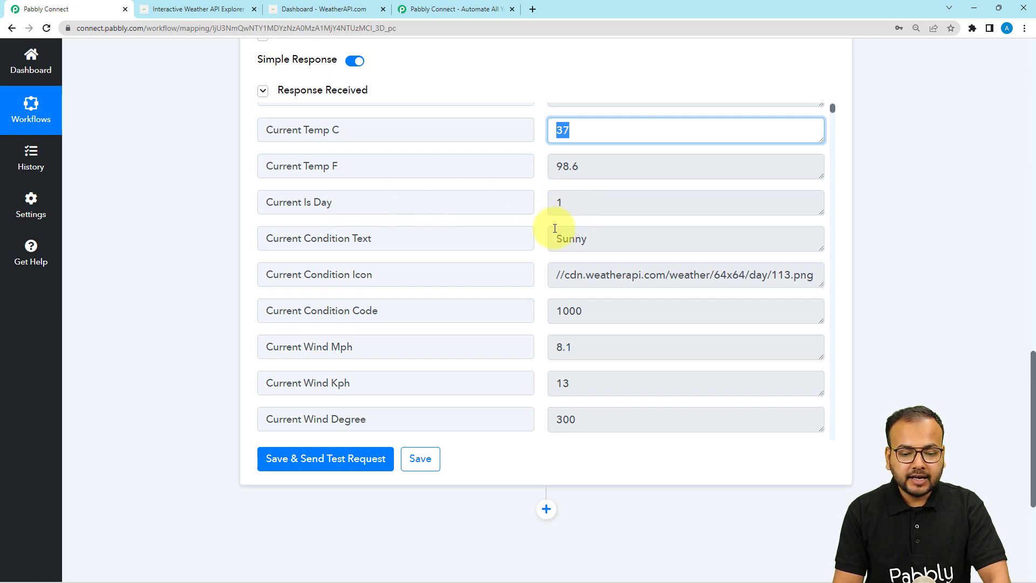
{"action": "scroll", "coordinate": [554, 229], "scroll_direction": "down", "scroll_amount": 1}
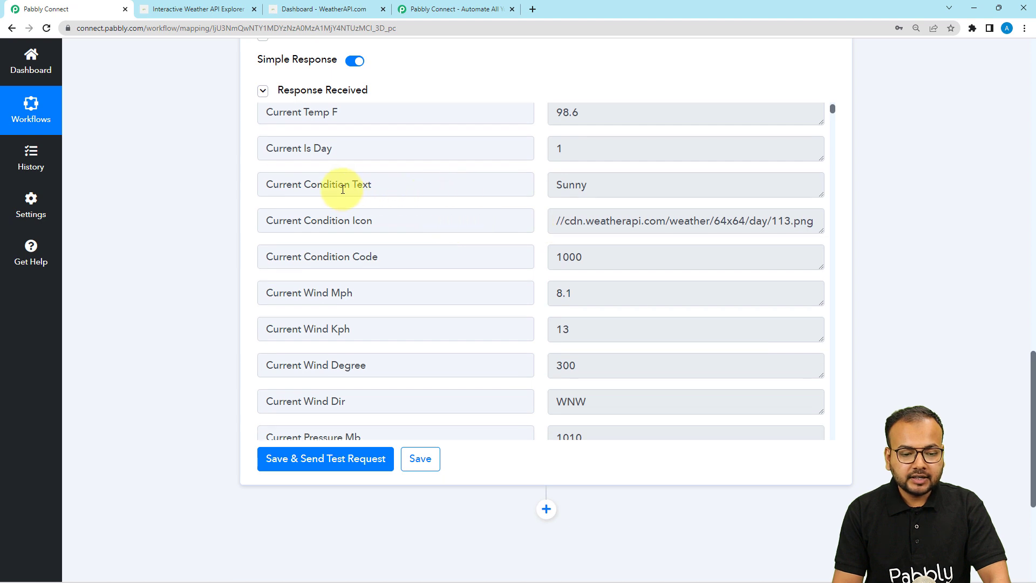
{"action": "double_click", "coordinate": [593, 190]}
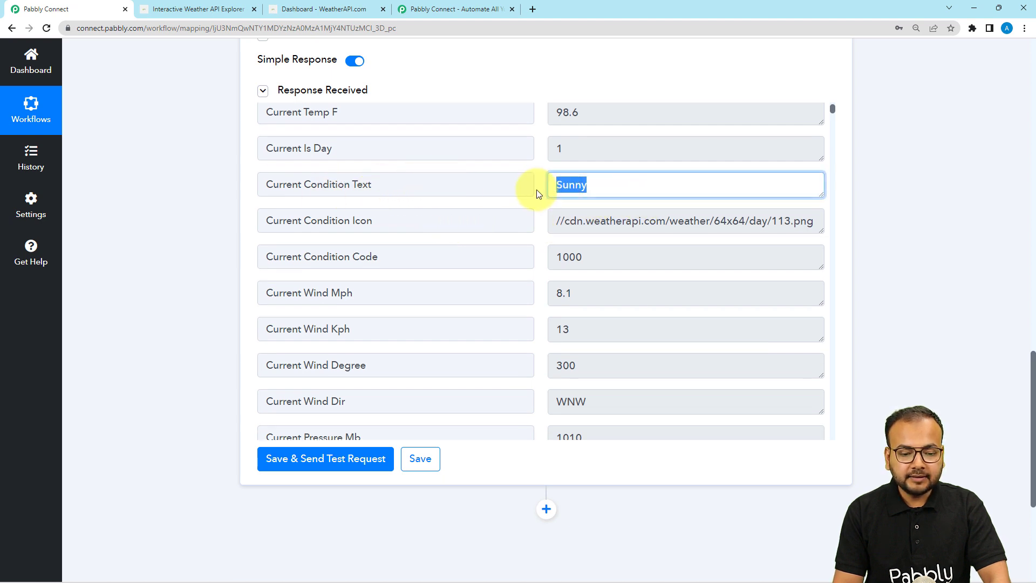
{"action": "scroll", "coordinate": [504, 248], "scroll_direction": "down", "scroll_amount": 1}
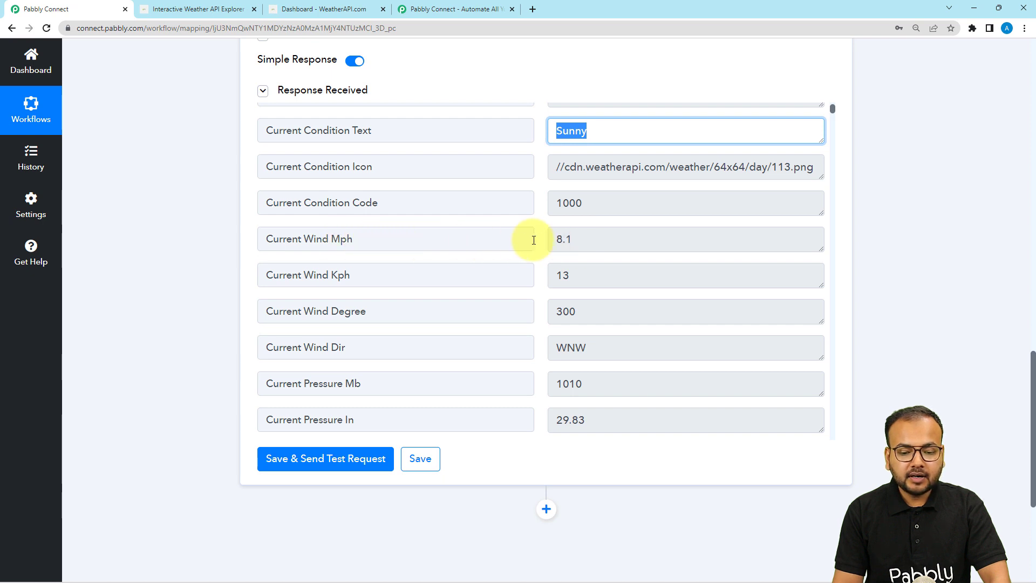
- Examine the wind, pressure, humidity, feels-like and air quality fields further down the received response
{"action": "scroll", "coordinate": [562, 241], "scroll_direction": "down", "scroll_amount": 2}
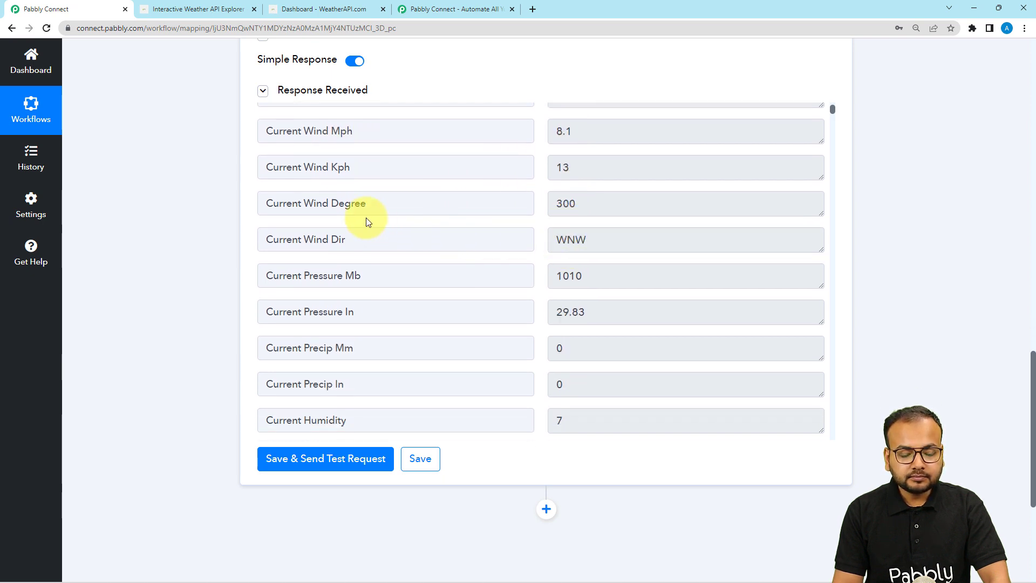
{"action": "scroll", "coordinate": [609, 238], "scroll_direction": "down", "scroll_amount": 1}
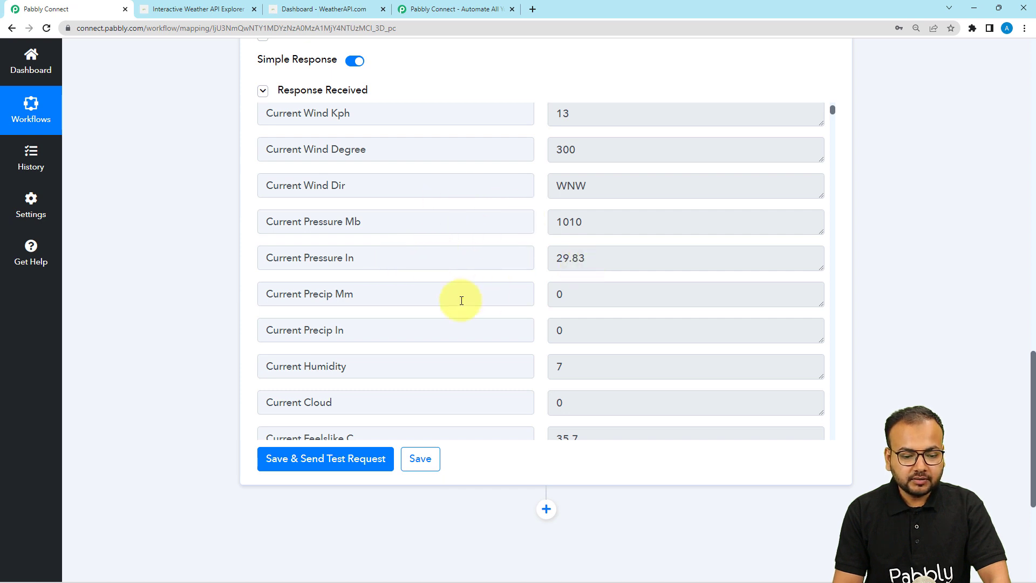
{"action": "scroll", "coordinate": [460, 297], "scroll_direction": "down", "scroll_amount": 3}
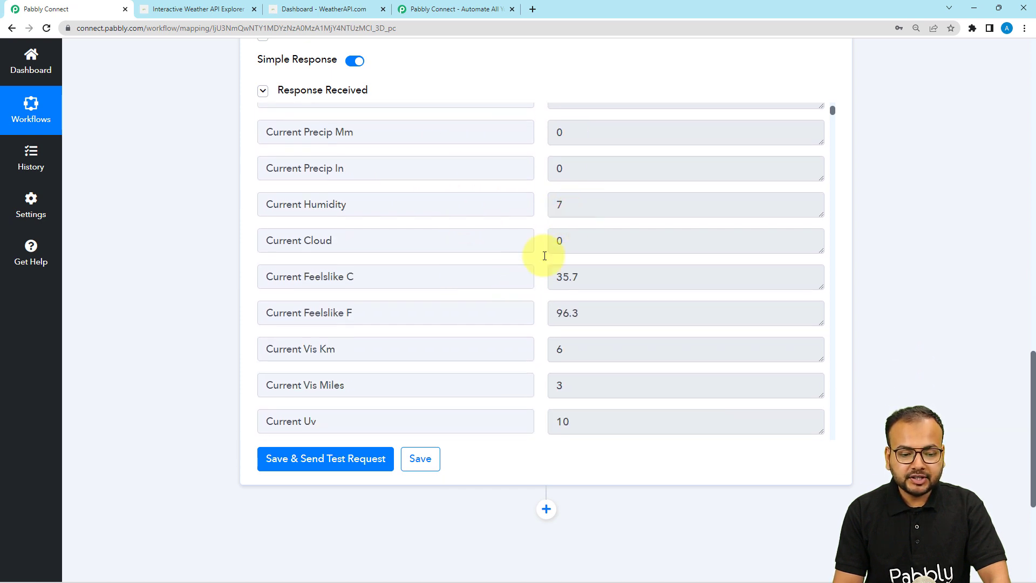
{"action": "scroll", "coordinate": [491, 283], "scroll_direction": "down", "scroll_amount": 1}
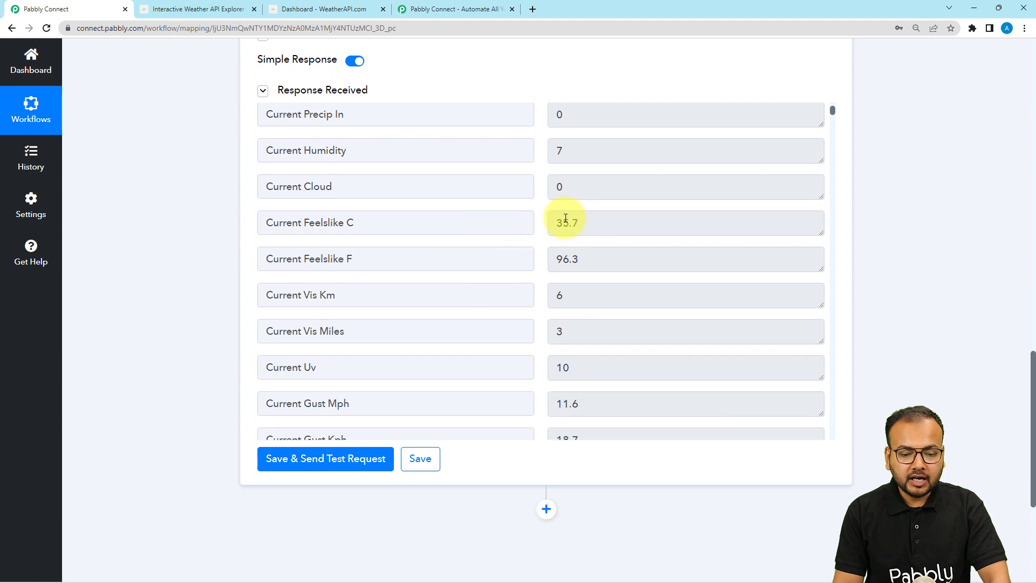
{"action": "scroll", "coordinate": [458, 262], "scroll_direction": "down", "scroll_amount": 2}
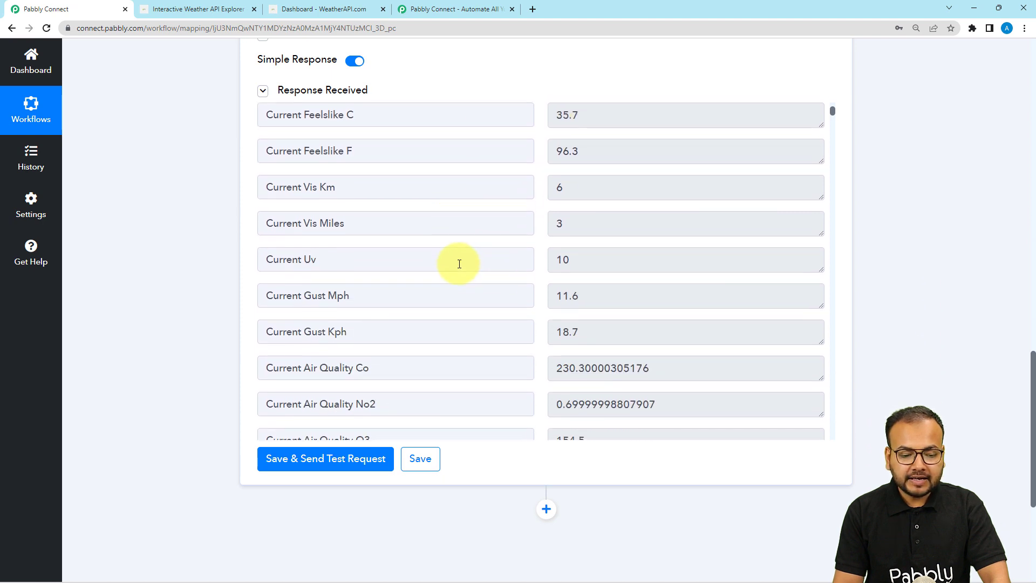
{"action": "scroll", "coordinate": [459, 263], "scroll_direction": "down", "scroll_amount": 3}
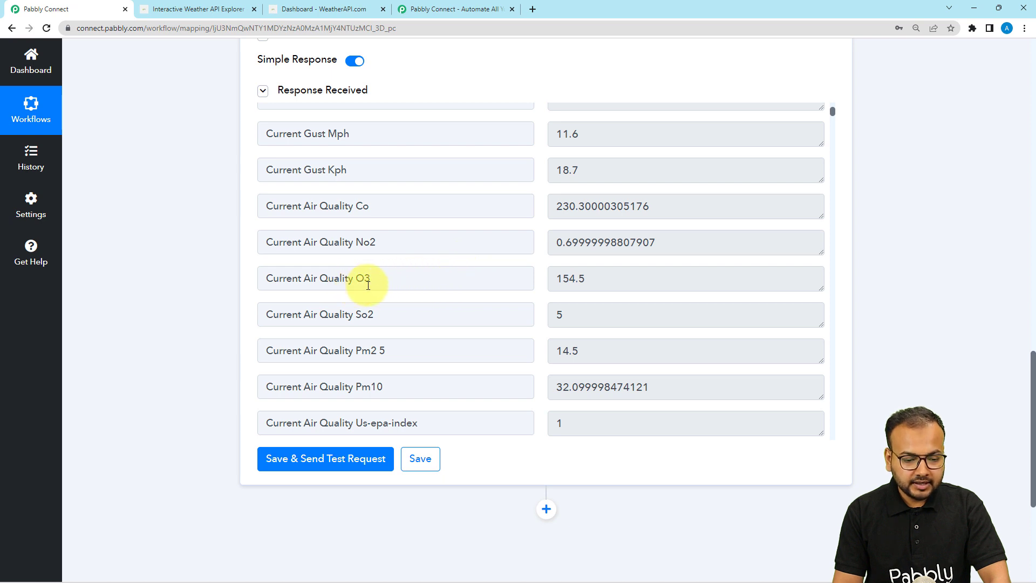
{"action": "left_click", "coordinate": [596, 280]}
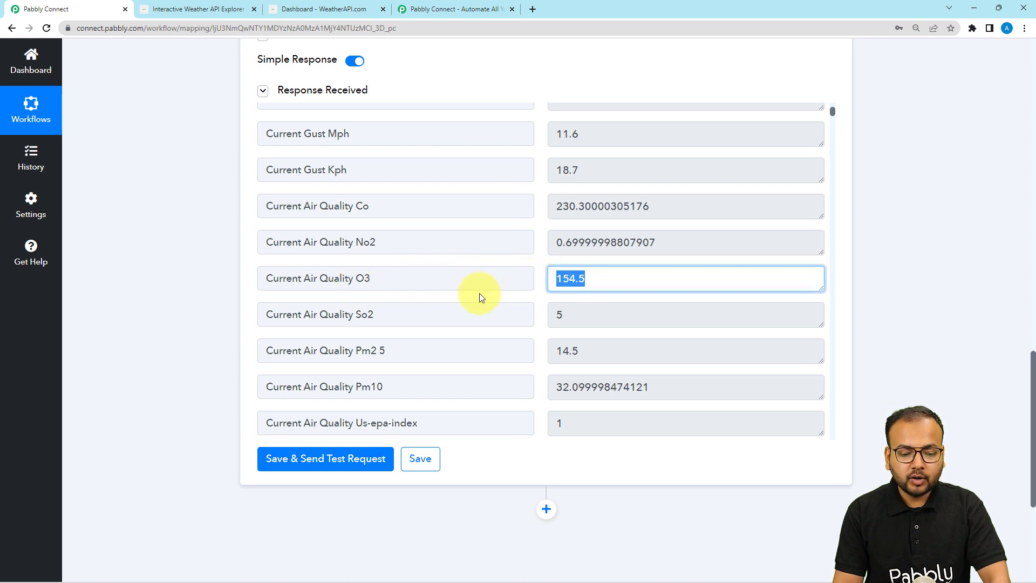
{"action": "scroll", "coordinate": [464, 292], "scroll_direction": "down", "scroll_amount": 1}
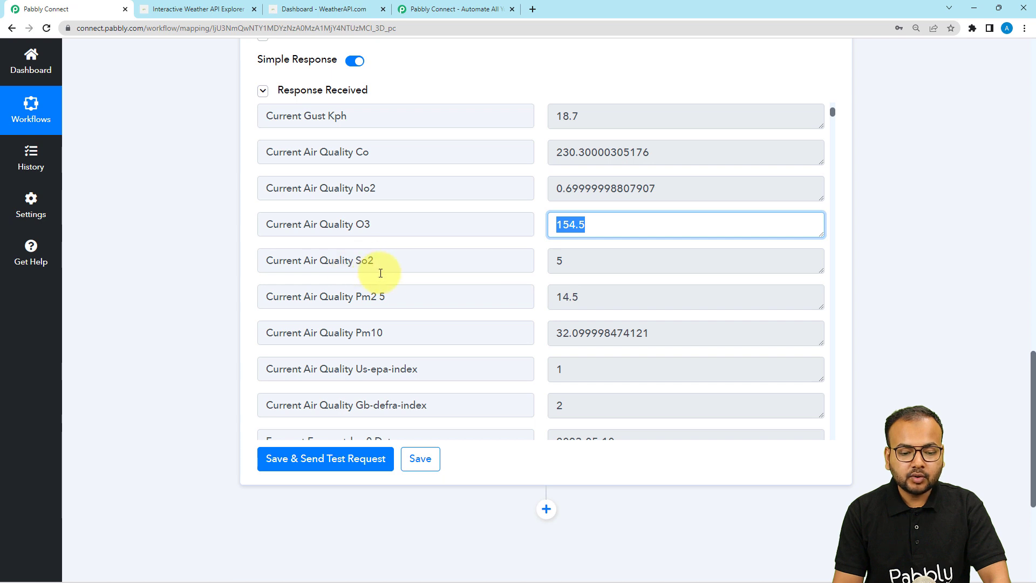
{"action": "scroll", "coordinate": [398, 296], "scroll_direction": "down", "scroll_amount": 1}
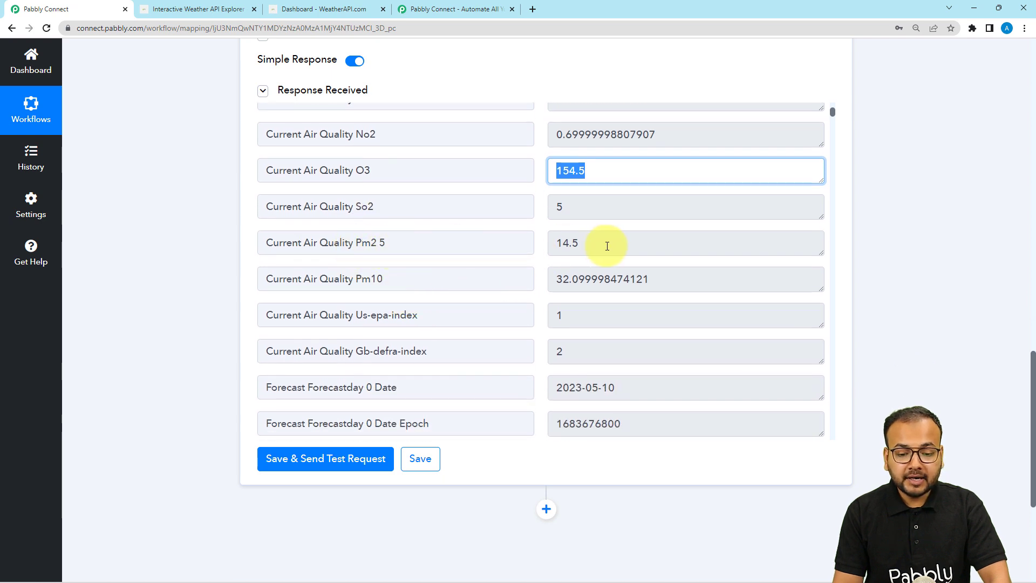
{"action": "scroll", "coordinate": [474, 274], "scroll_direction": "down", "scroll_amount": 1}
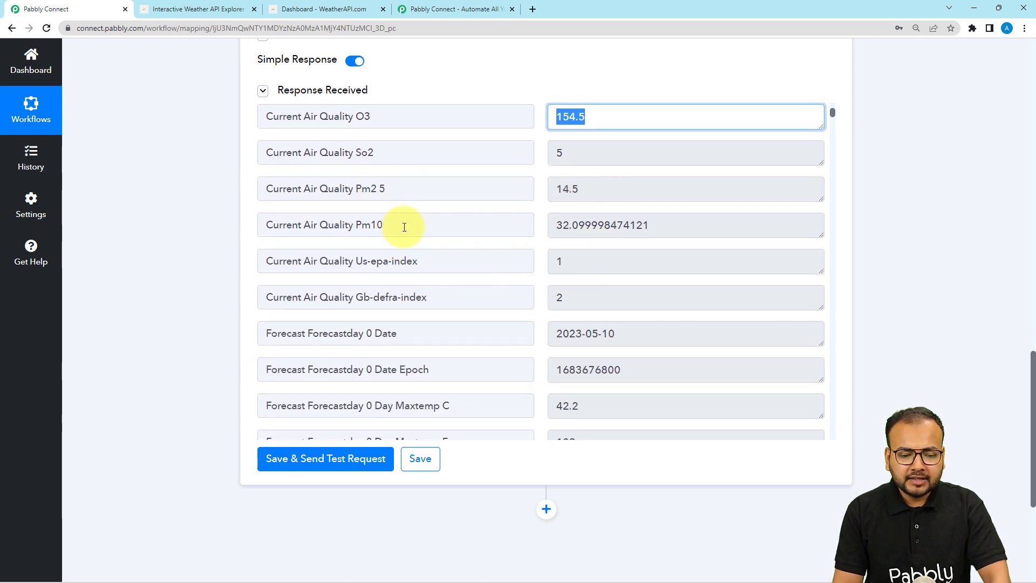
- Add another action below the API by Pabbly action and choose Google Chat Hangout as its app
{"action": "scroll", "coordinate": [608, 253], "scroll_direction": "down", "scroll_amount": 2}
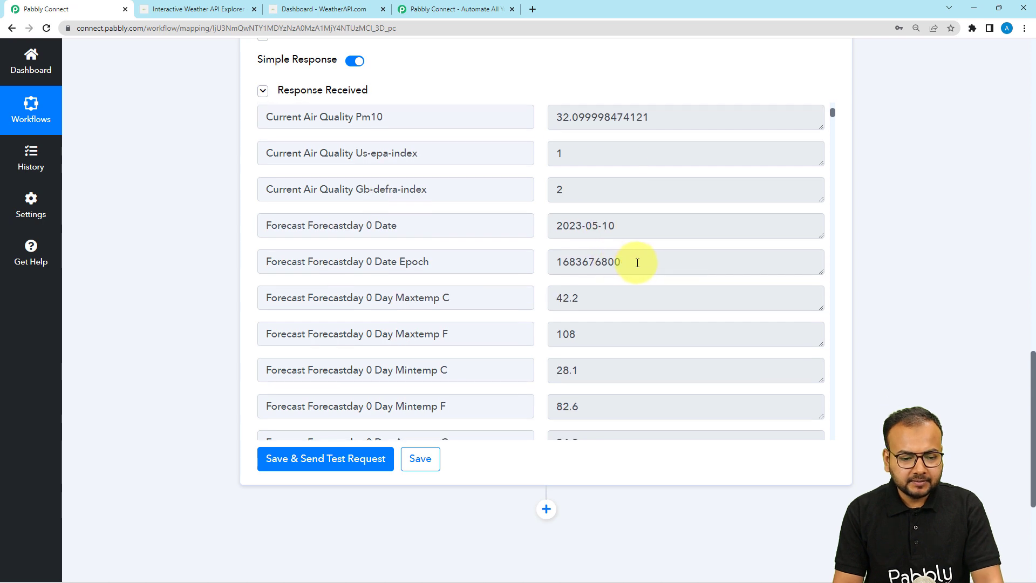
{"action": "scroll", "coordinate": [638, 259], "scroll_direction": "down", "scroll_amount": 1}
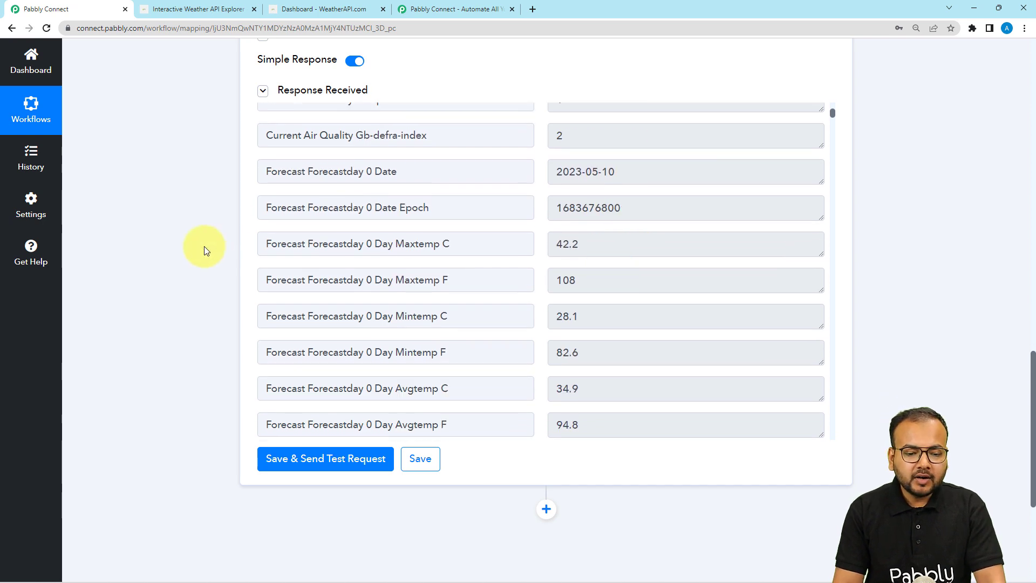
{"action": "scroll", "coordinate": [203, 246], "scroll_direction": "down", "scroll_amount": 5}
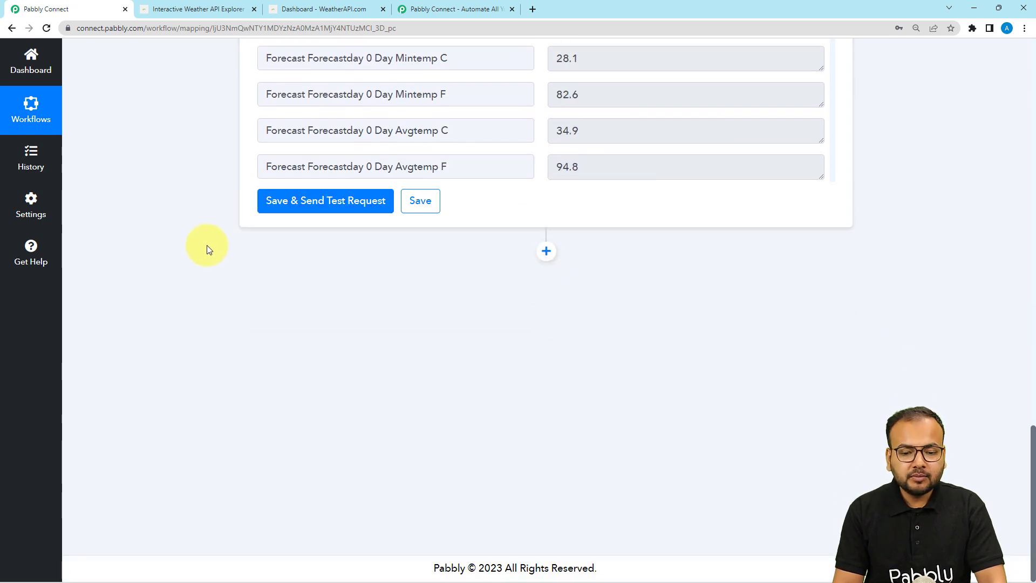
{"action": "left_click", "coordinate": [547, 253]}
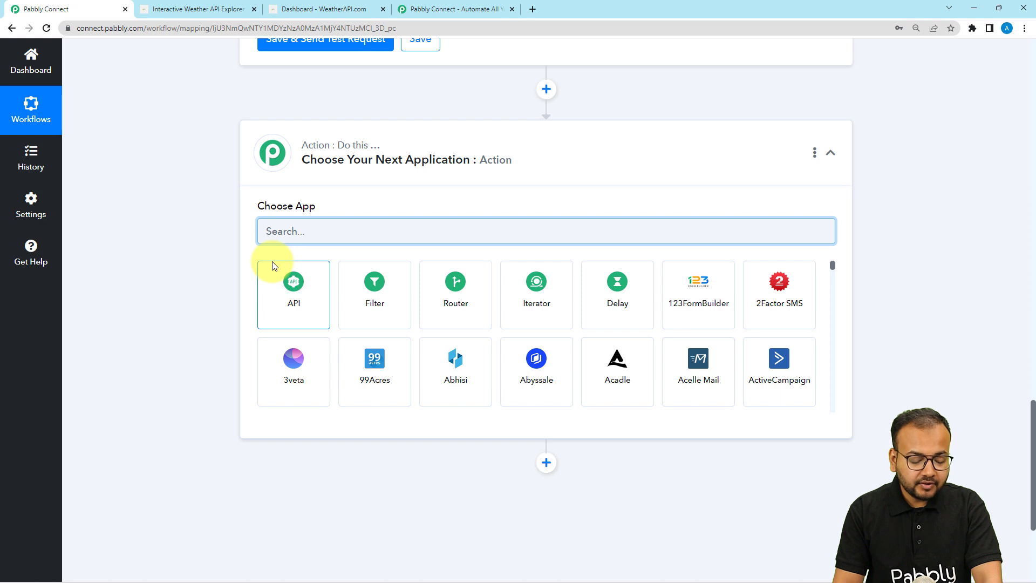
{"action": "type", "text": "go"}
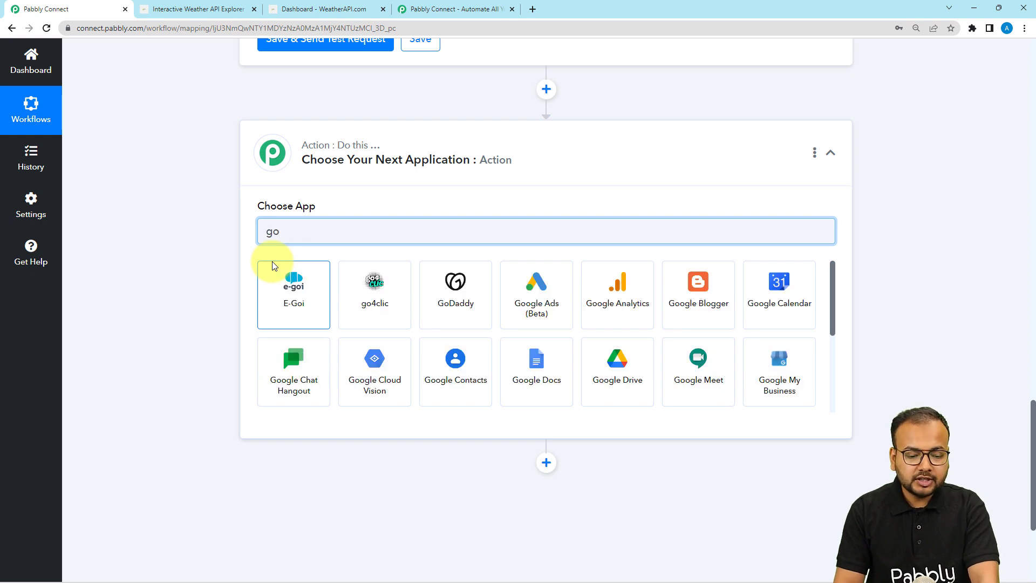
{"action": "left_click", "coordinate": [292, 367]}
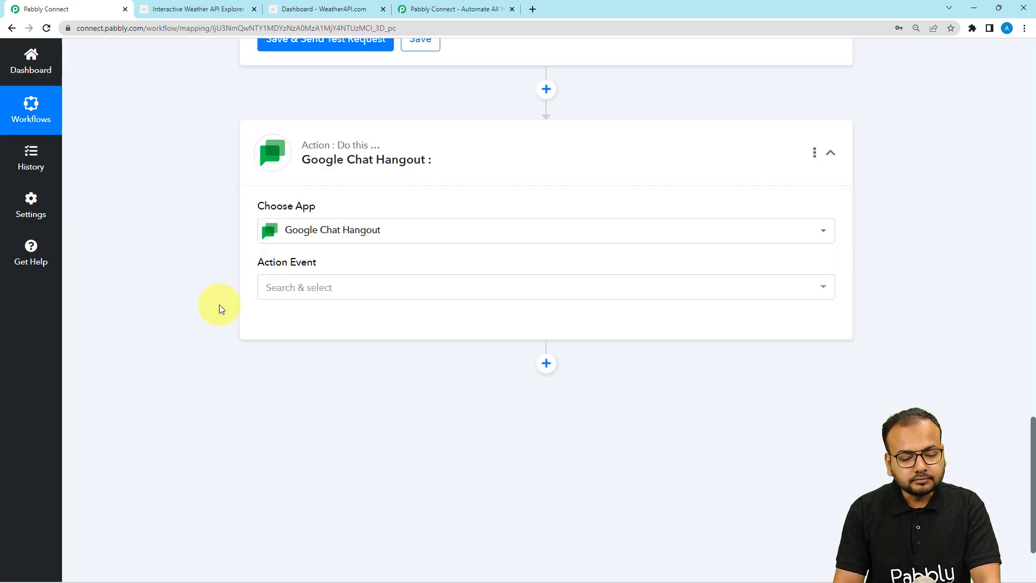
- Set the Google Chat Hangout action event to Create Message and connect the application
{"action": "left_click", "coordinate": [323, 290]}
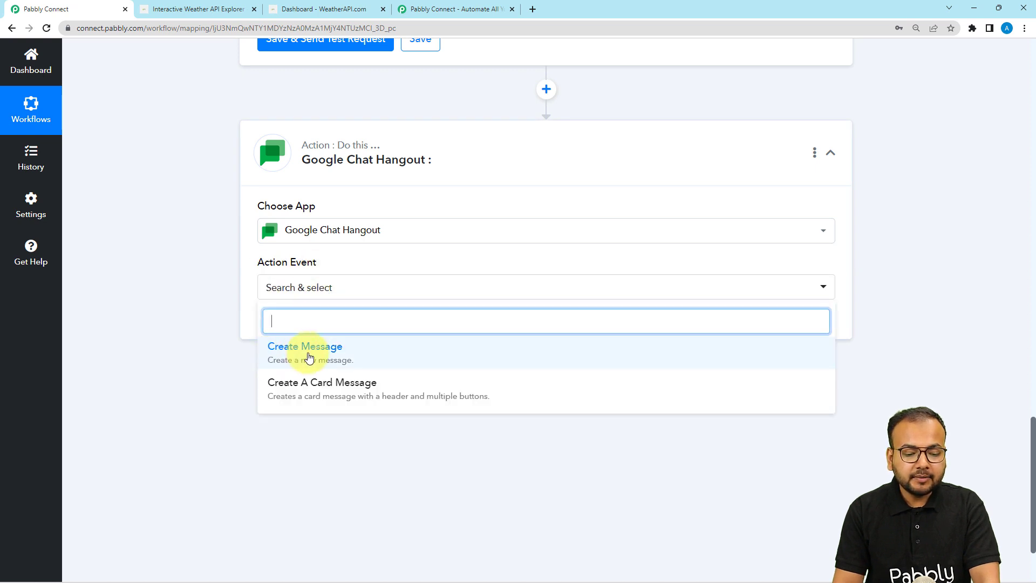
{"action": "left_click", "coordinate": [308, 357]}
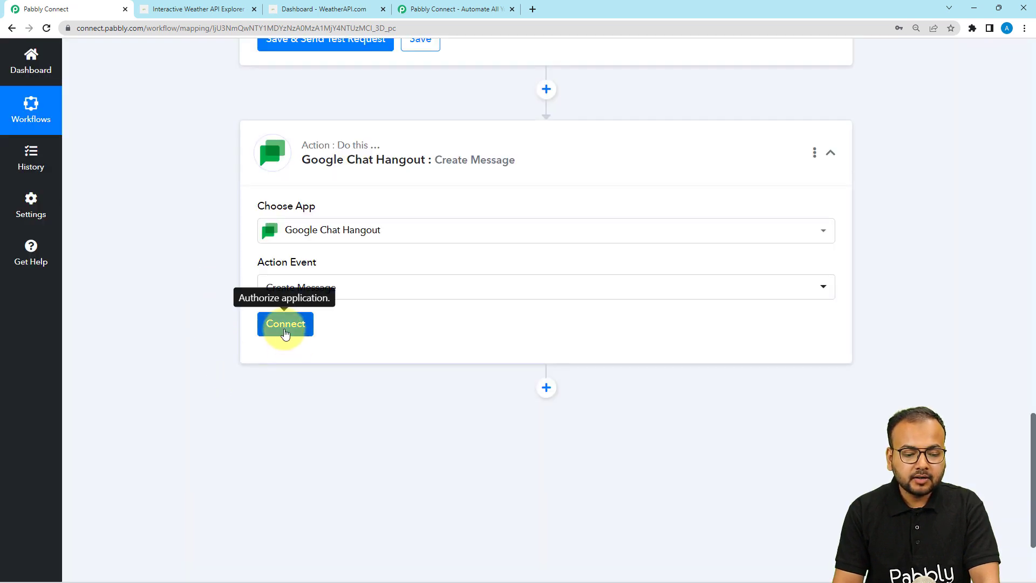
{"action": "left_click", "coordinate": [283, 325]}
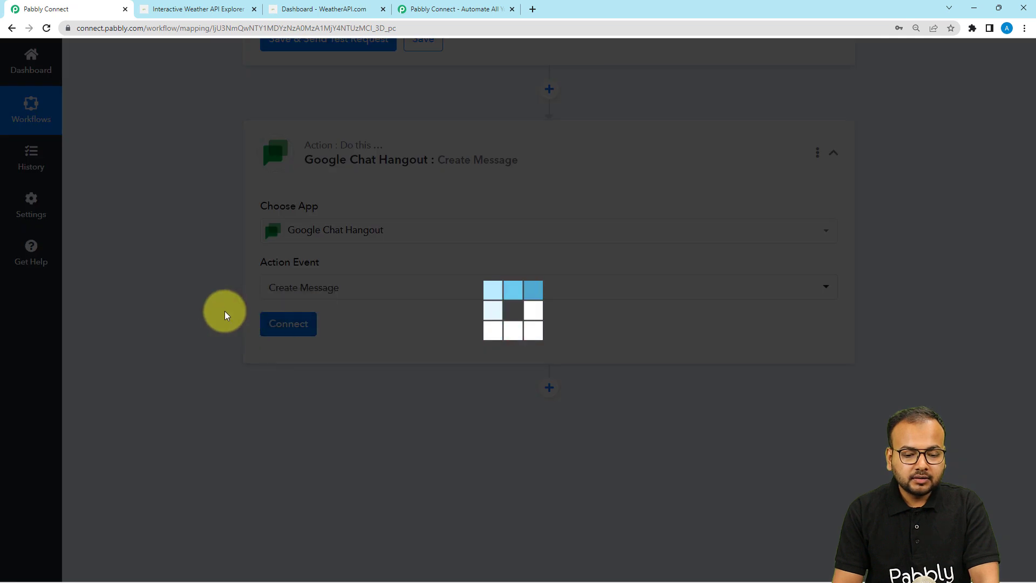
{"action": "scroll", "coordinate": [227, 311], "scroll_direction": "down", "scroll_amount": 3}
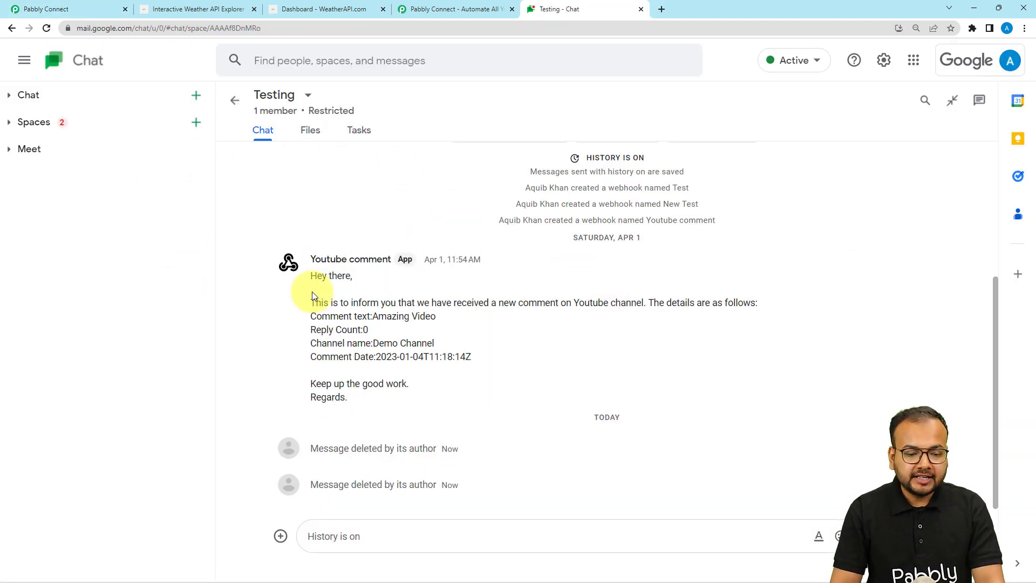
- In the Testing space of Google Chat, add an incoming webhook named "test new" and save it
{"action": "left_click", "coordinate": [309, 100]}
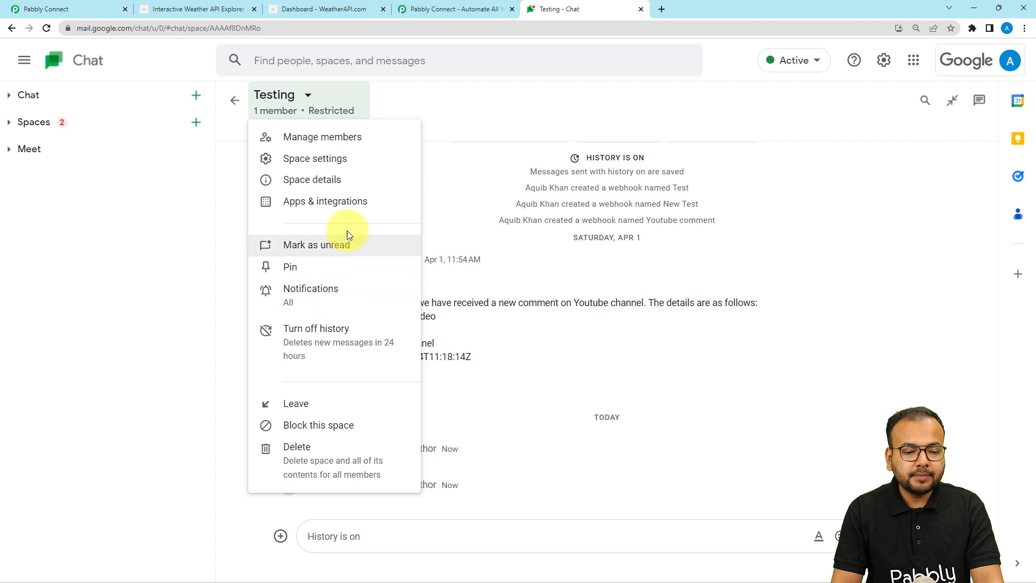
{"action": "left_click", "coordinate": [326, 207]}
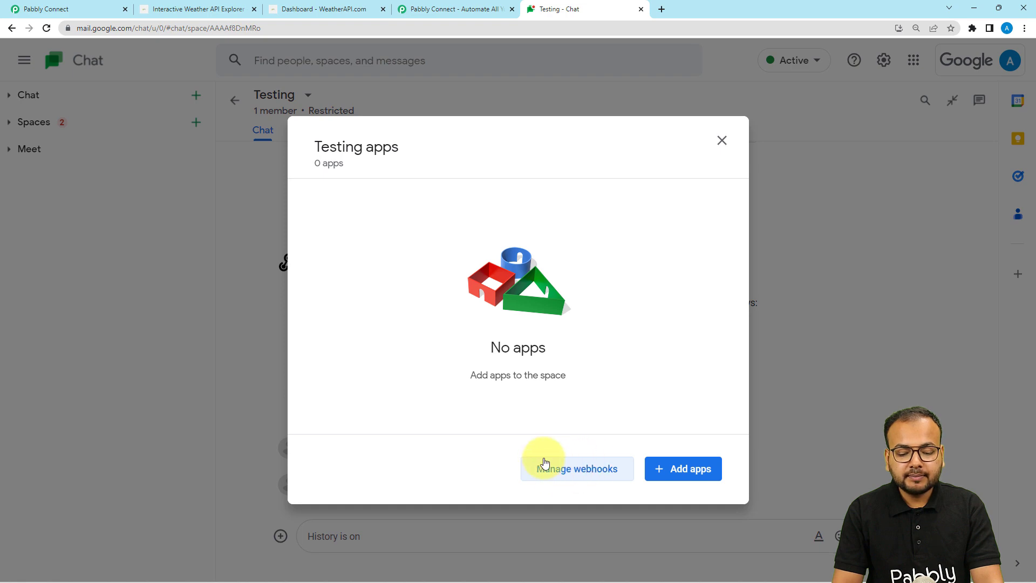
{"action": "left_click", "coordinate": [588, 469]}
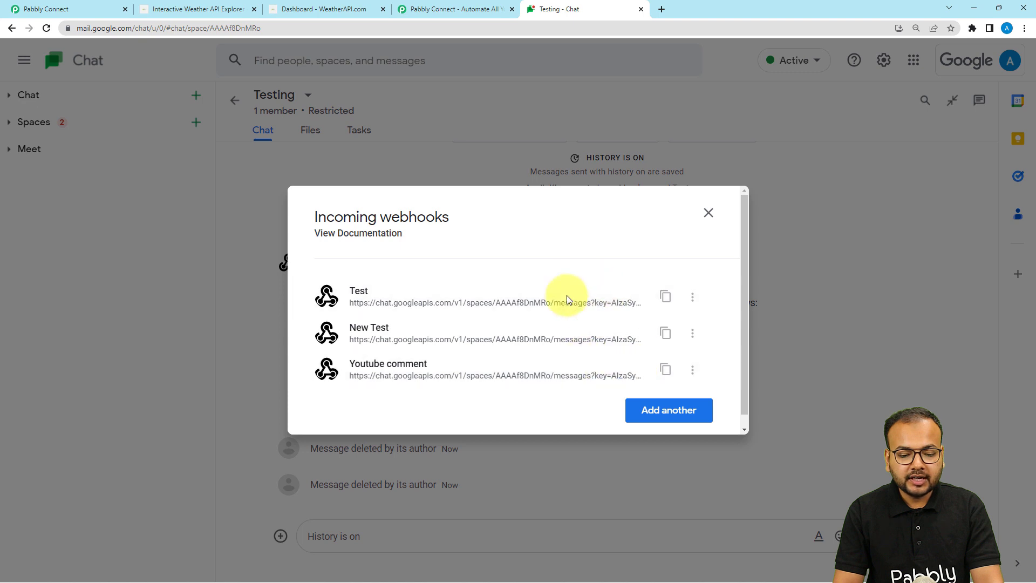
{"action": "left_click", "coordinate": [659, 415]}
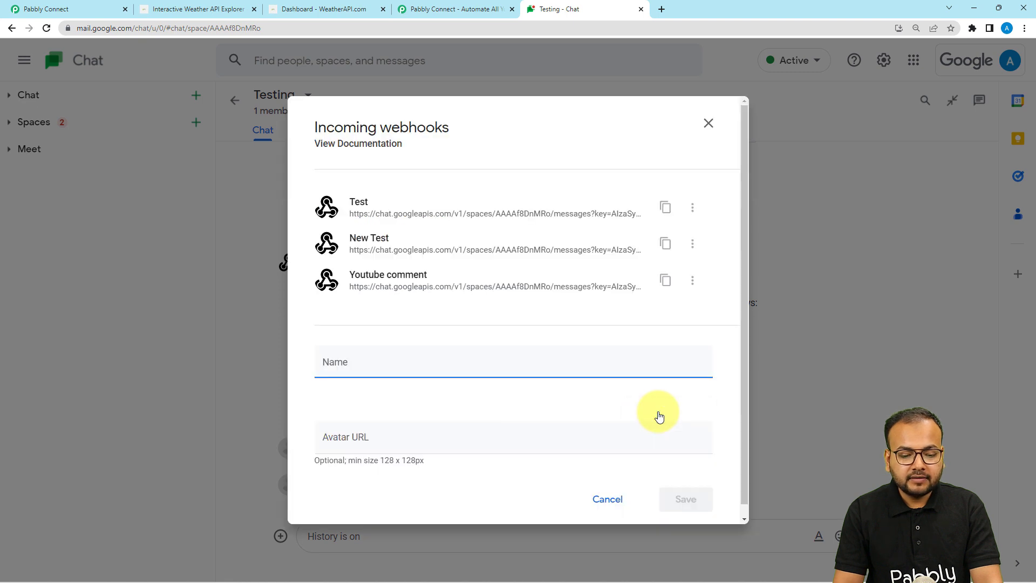
{"action": "left_click", "coordinate": [378, 372]}
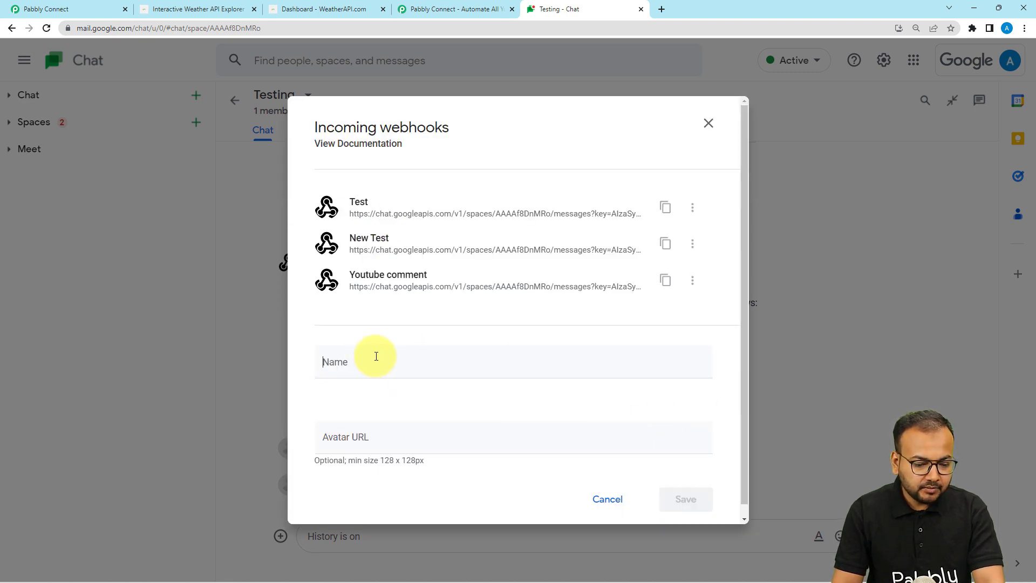
{"action": "left_click", "coordinate": [375, 356]}
{"action": "type", "text": "test"}
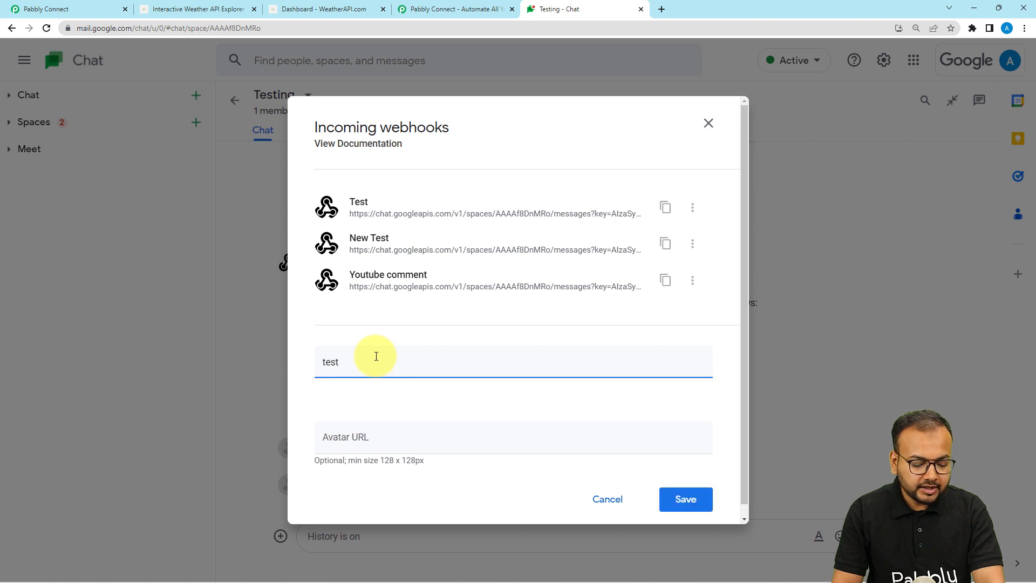
{"action": "type", "text": " new"}
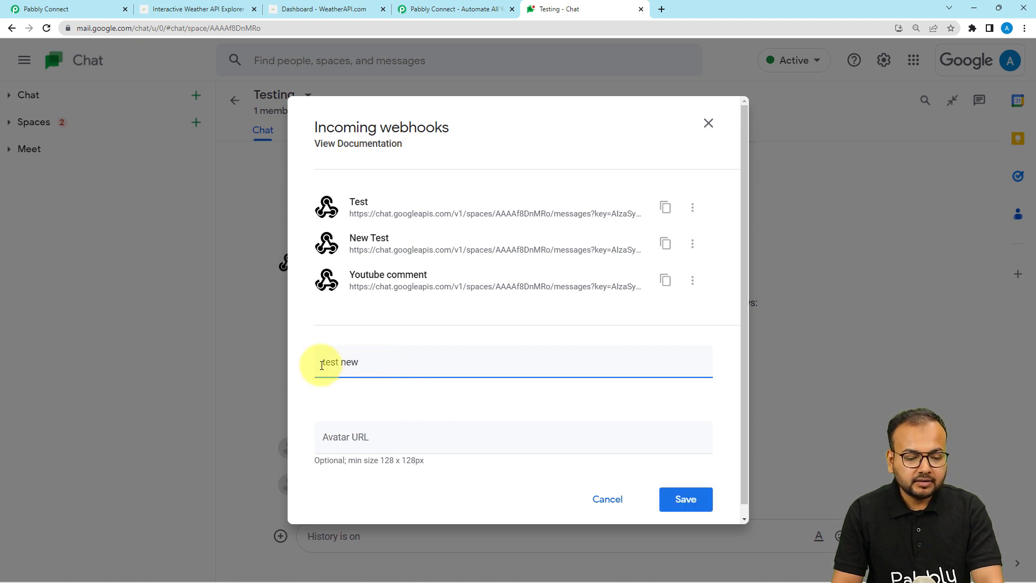
{"action": "left_click", "coordinate": [687, 499]}
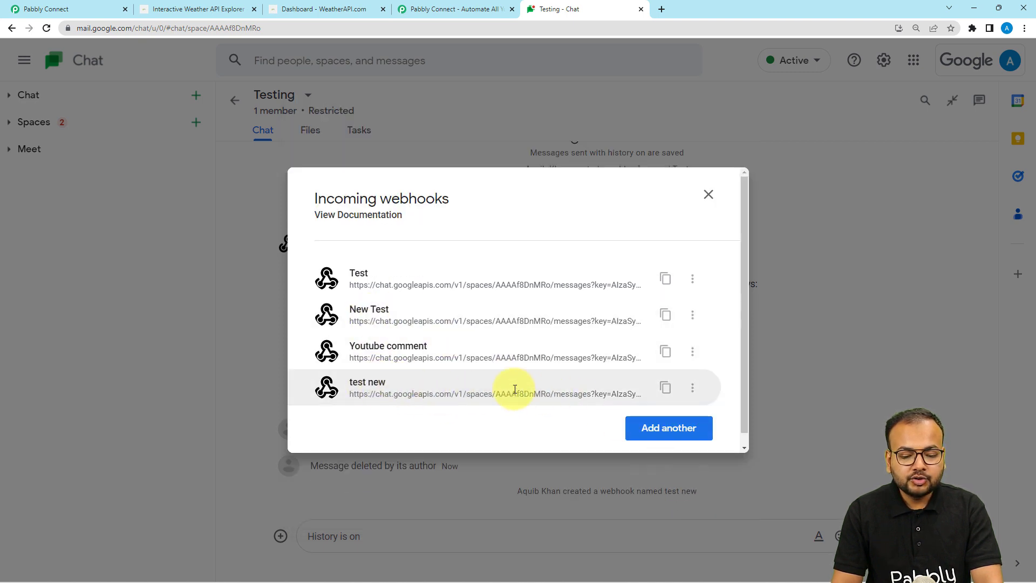
- Copy the "test new" webhook URL, including its key and token, and paste it as the Chat Webhook URL in Pabbly Connect
{"action": "left_click", "coordinate": [665, 393]}
{"action": "left_click", "coordinate": [123, 15]}
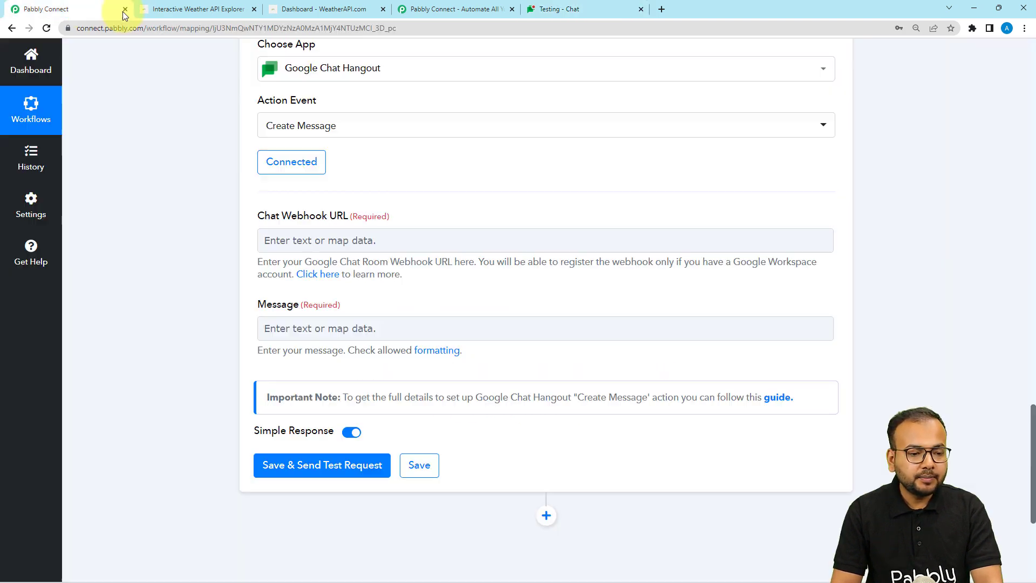
{"action": "left_click", "coordinate": [351, 243]}
{"action": "key", "text": "ctrl+v"}
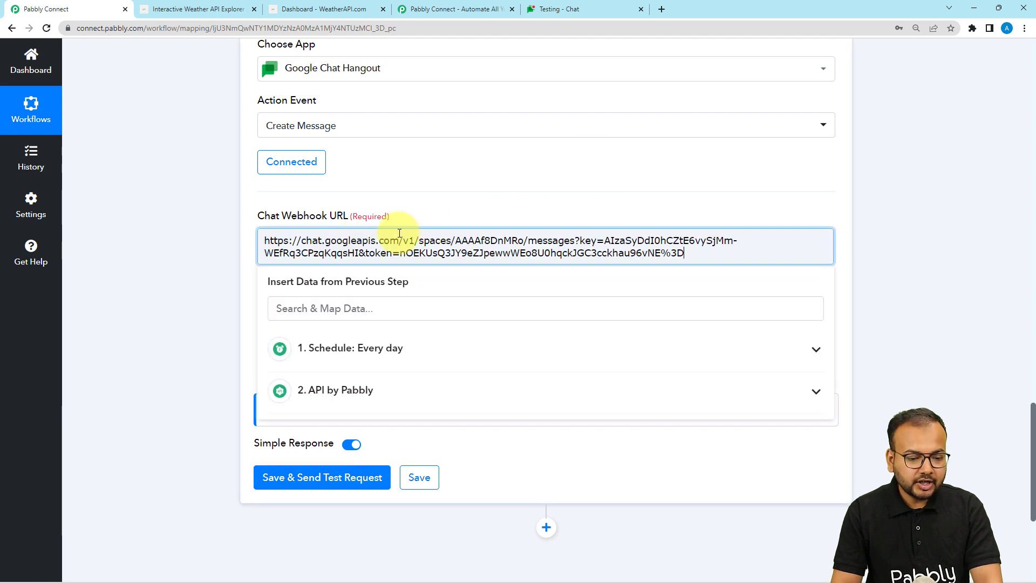
{"action": "left_click", "coordinate": [233, 212]}
- Enter the message "Hello Team, Today's weather forecast details are as follows:" with lines for Temperature, Sky, Wind speed in Mph, Humidity and Air Particulate matter
{"action": "scroll", "coordinate": [233, 211], "scroll_direction": "down", "scroll_amount": 2}
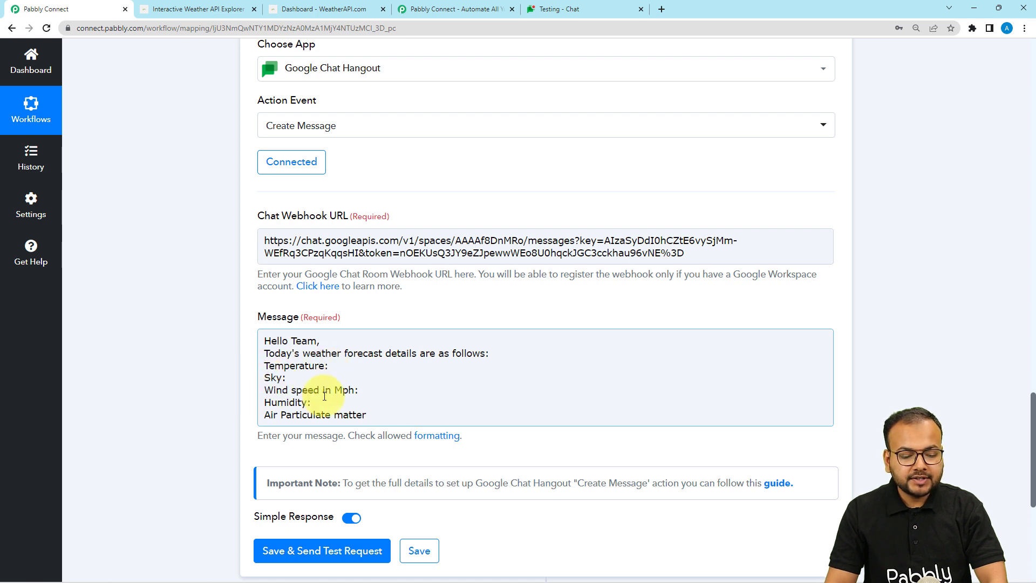
{"action": "left_click", "coordinate": [370, 417]}
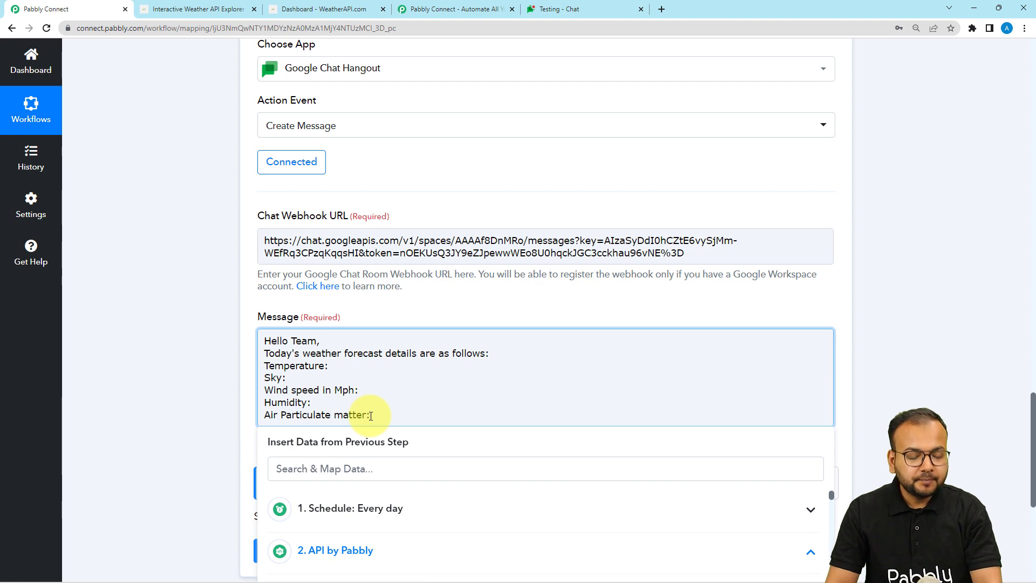
{"action": "left_click", "coordinate": [200, 366]}
- Map the Current Temp C field from the API by Pabbly response after "Temperature:" in the message
{"action": "scroll", "coordinate": [200, 365], "scroll_direction": "up", "scroll_amount": 10}
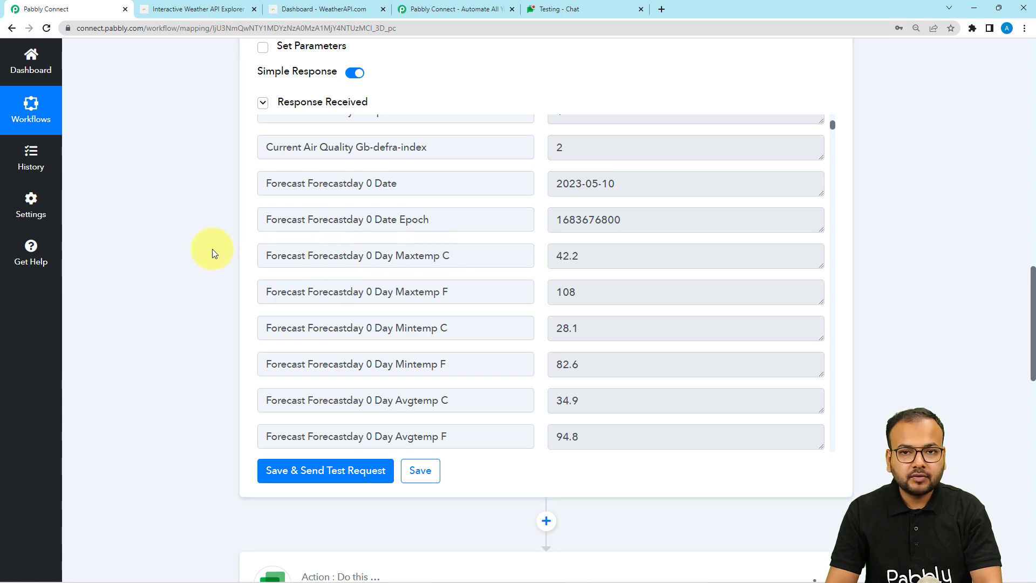
{"action": "scroll", "coordinate": [214, 251], "scroll_direction": "down", "scroll_amount": 10}
{"action": "scroll", "coordinate": [212, 248], "scroll_direction": "down", "scroll_amount": 2}
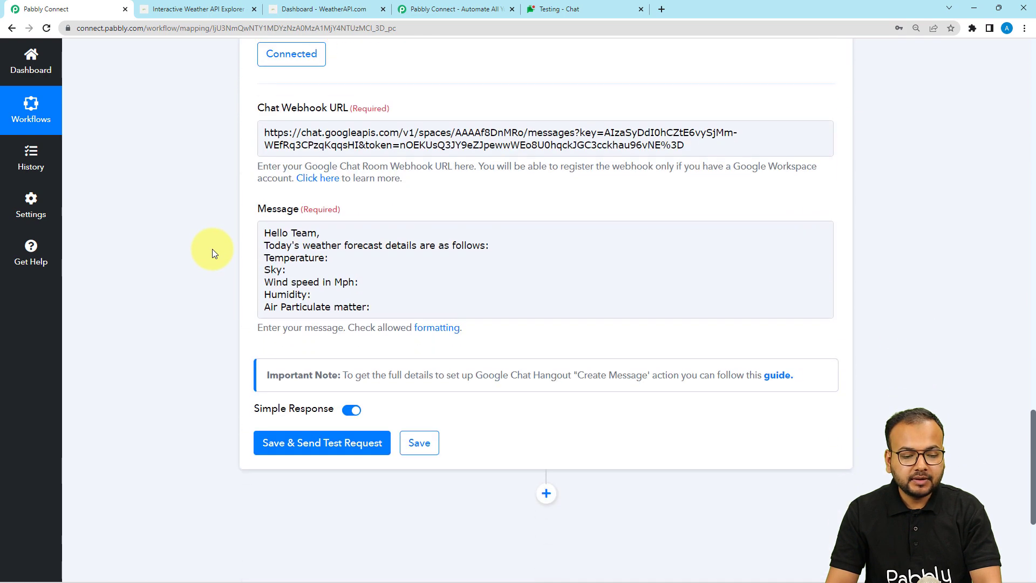
{"action": "left_click", "coordinate": [330, 259]}
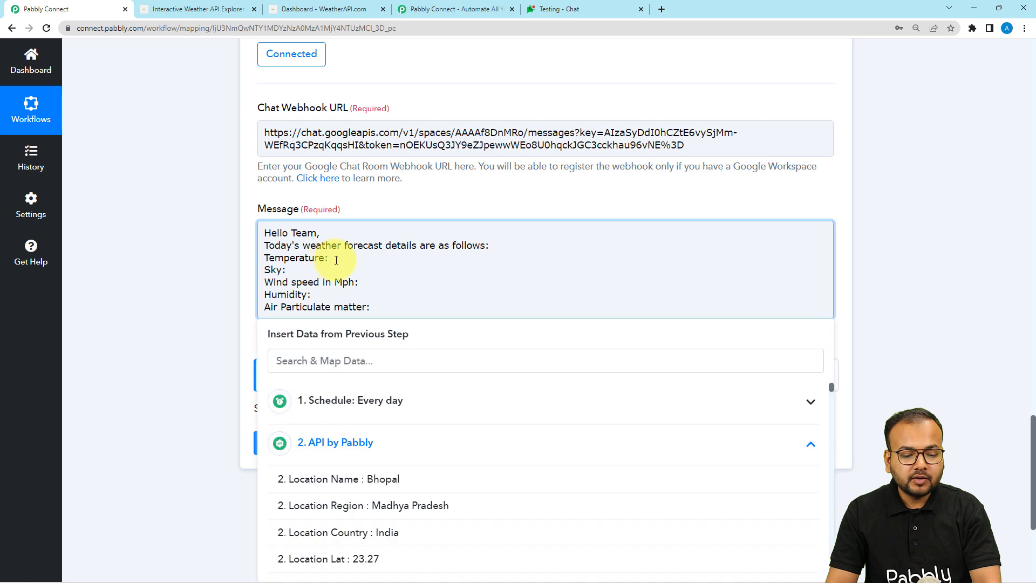
{"action": "left_click", "coordinate": [353, 447]}
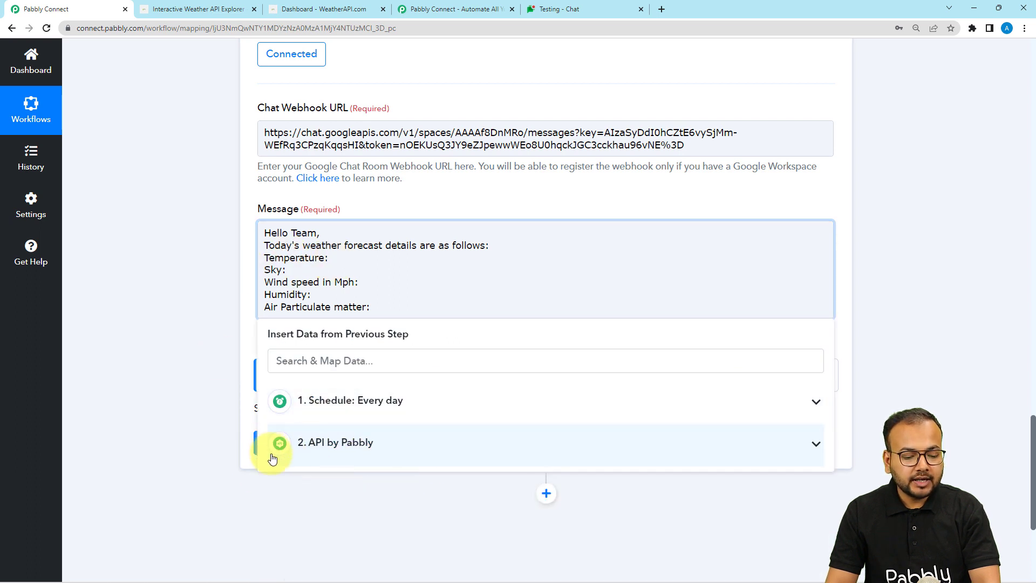
{"action": "left_click", "coordinate": [356, 448]}
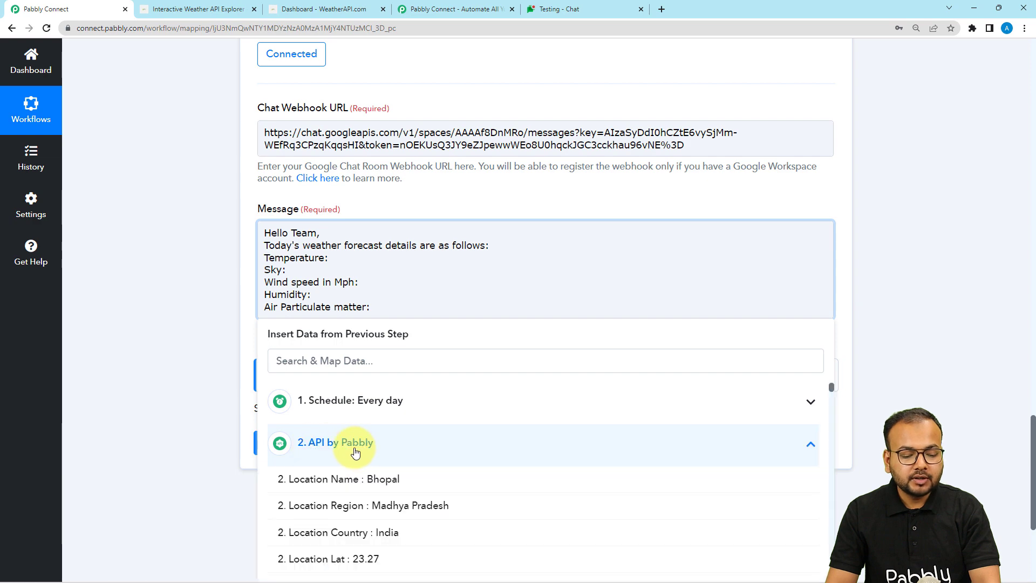
{"action": "scroll", "coordinate": [318, 452], "scroll_direction": "down", "scroll_amount": 2}
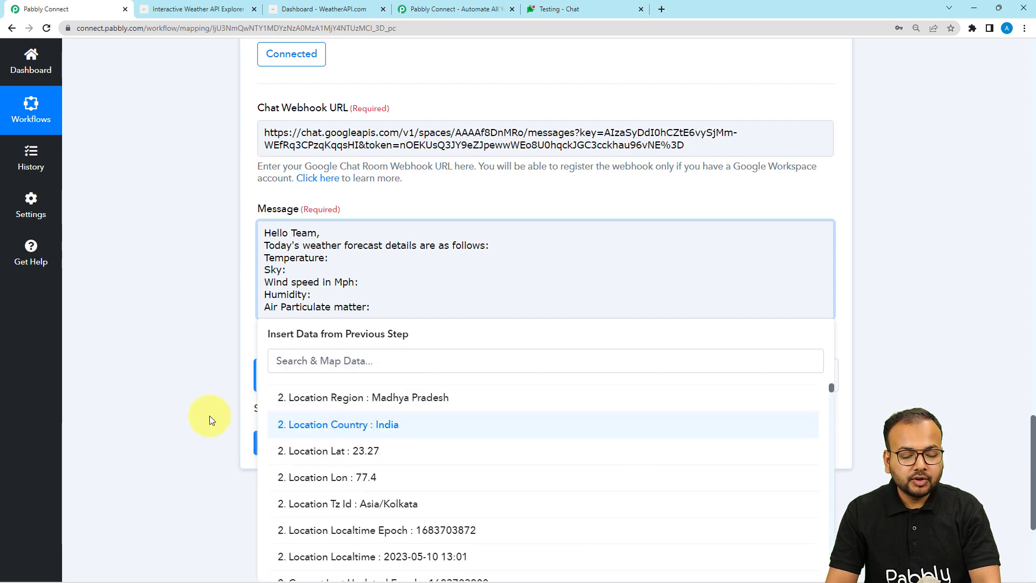
{"action": "scroll", "coordinate": [143, 389], "scroll_direction": "down", "scroll_amount": 2}
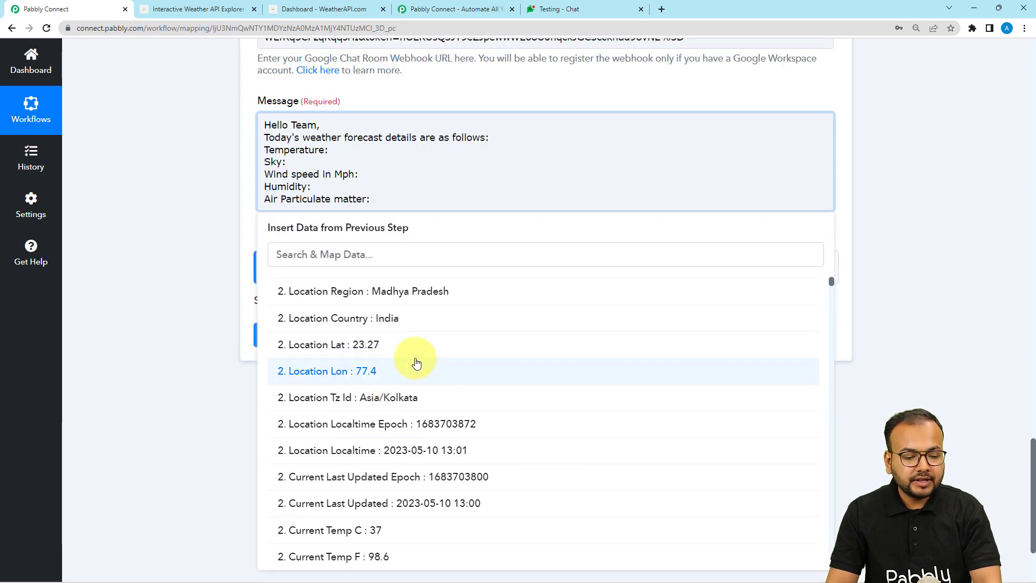
{"action": "scroll", "coordinate": [416, 363], "scroll_direction": "down", "scroll_amount": 3}
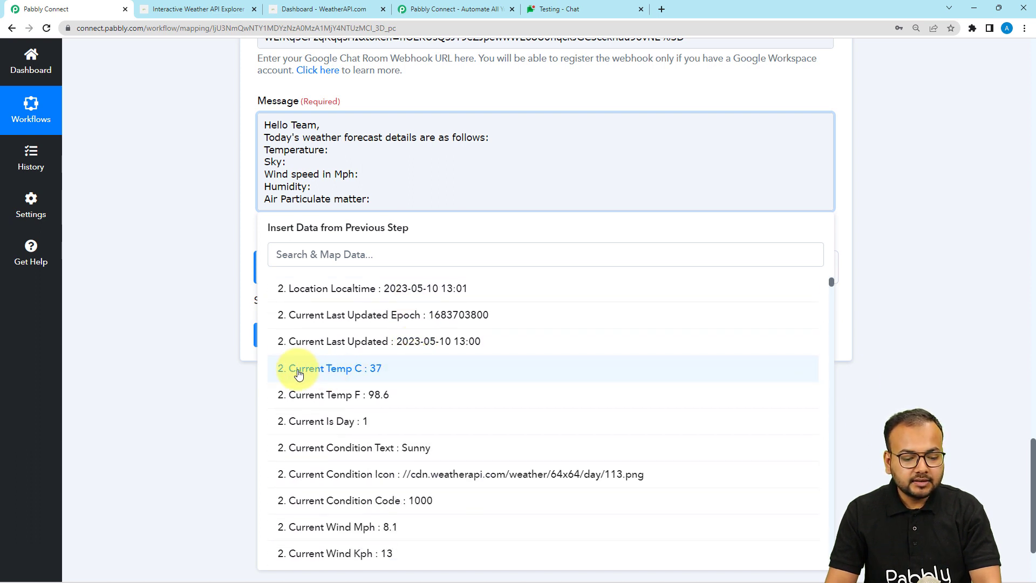
{"action": "left_click", "coordinate": [370, 376]}
- Map the Current Condition Text field from the API by Pabbly response after "Sky:" in the message
{"action": "left_click", "coordinate": [275, 166]}
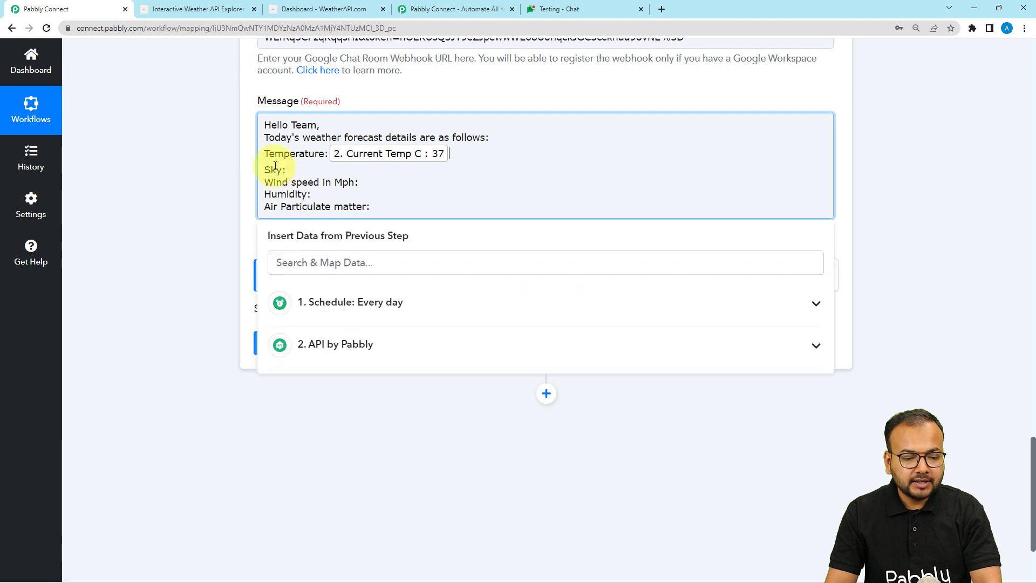
{"action": "left_click", "coordinate": [354, 352]}
{"action": "scroll", "coordinate": [324, 429], "scroll_direction": "down", "scroll_amount": 3}
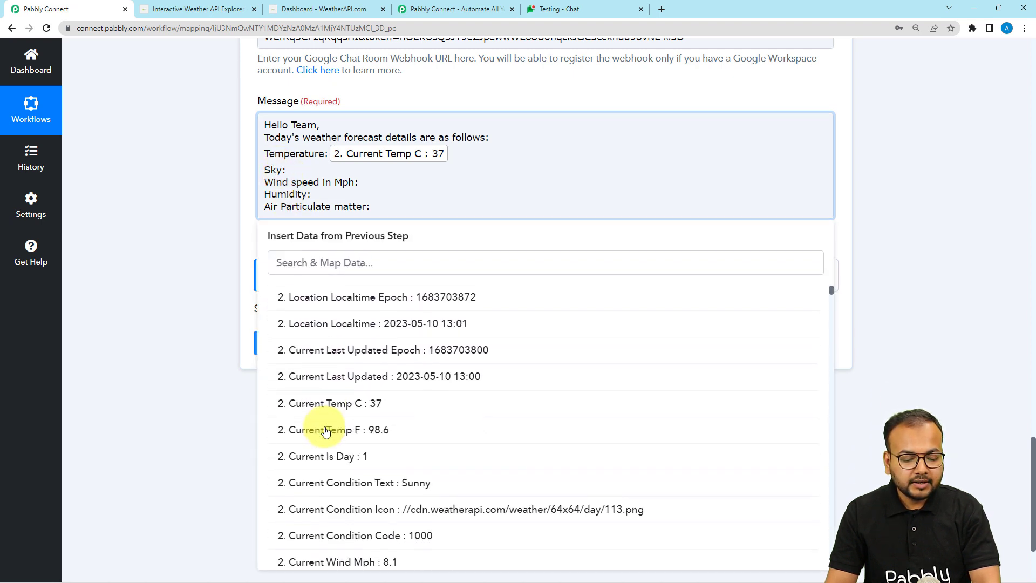
{"action": "scroll", "coordinate": [326, 432], "scroll_direction": "down", "scroll_amount": 2}
{"action": "left_click", "coordinate": [405, 402]}
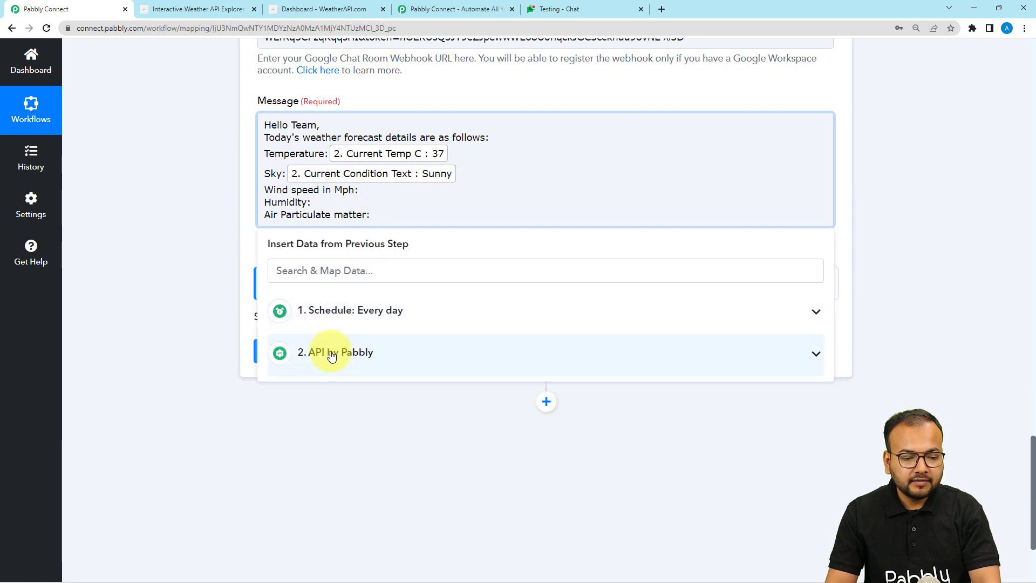
- Map the Current Gust Mph field from the API by Pabbly response after "Wind speed in Mph:" in the message
{"action": "scroll", "coordinate": [336, 484], "scroll_direction": "down", "scroll_amount": 6}
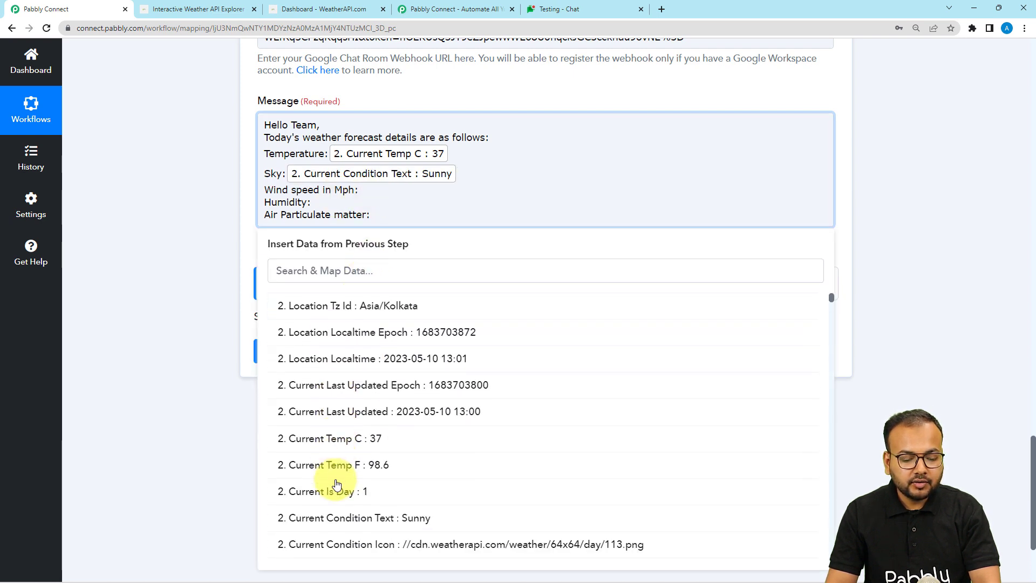
{"action": "scroll", "coordinate": [335, 484], "scroll_direction": "down", "scroll_amount": 3}
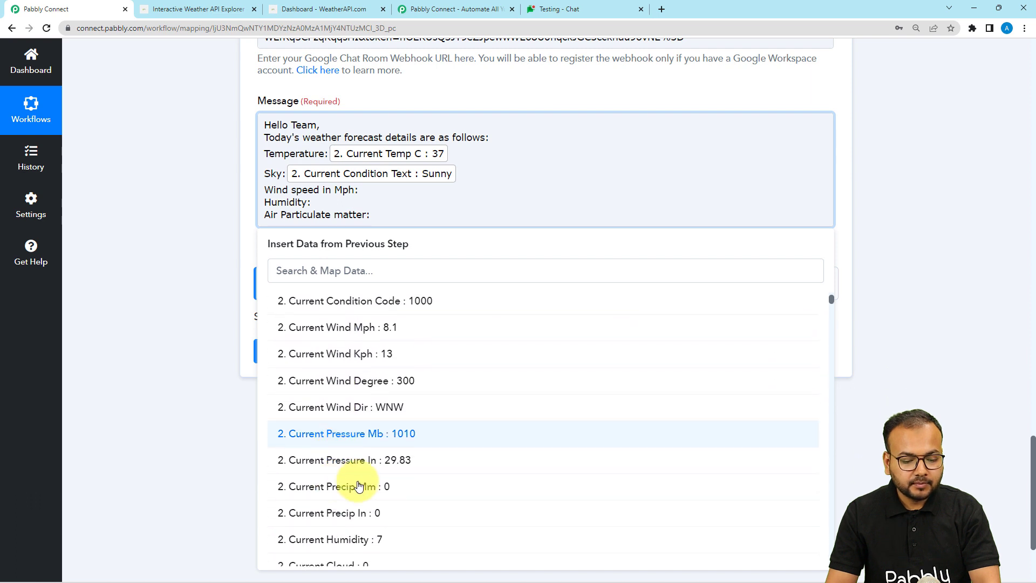
{"action": "scroll", "coordinate": [367, 454], "scroll_direction": "down", "scroll_amount": 4}
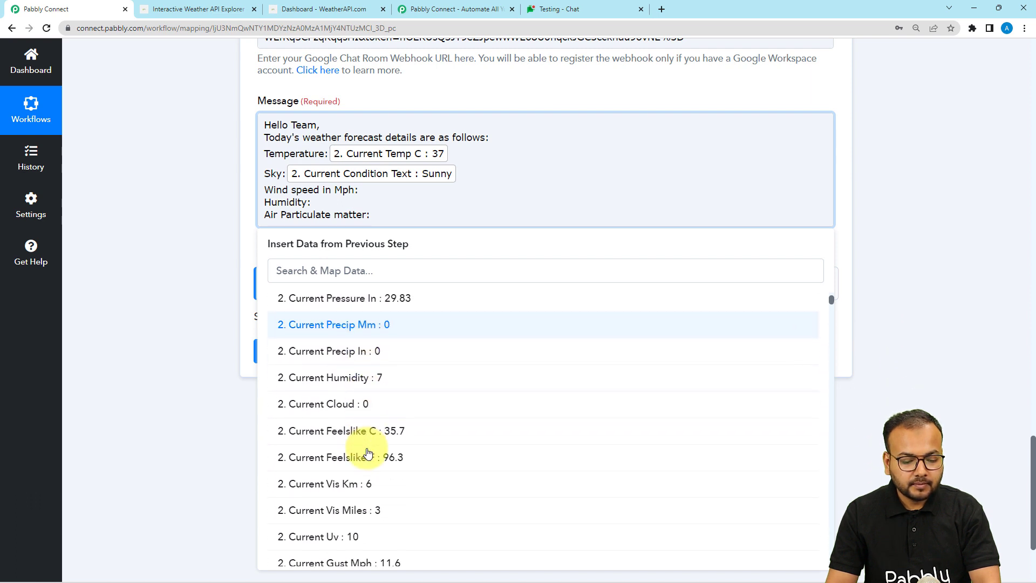
{"action": "scroll", "coordinate": [367, 453], "scroll_direction": "down", "scroll_amount": 2}
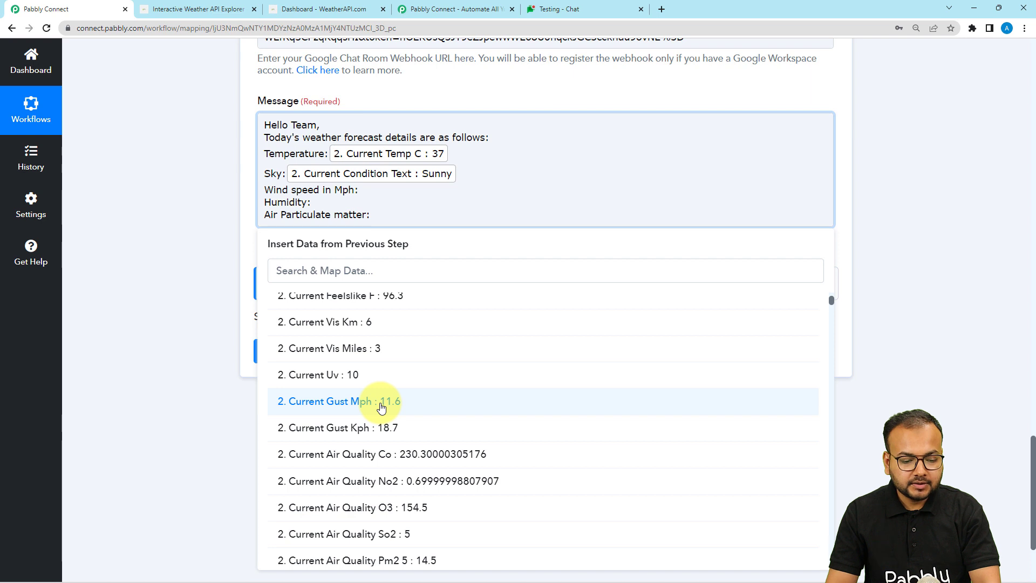
{"action": "left_click", "coordinate": [381, 407]}
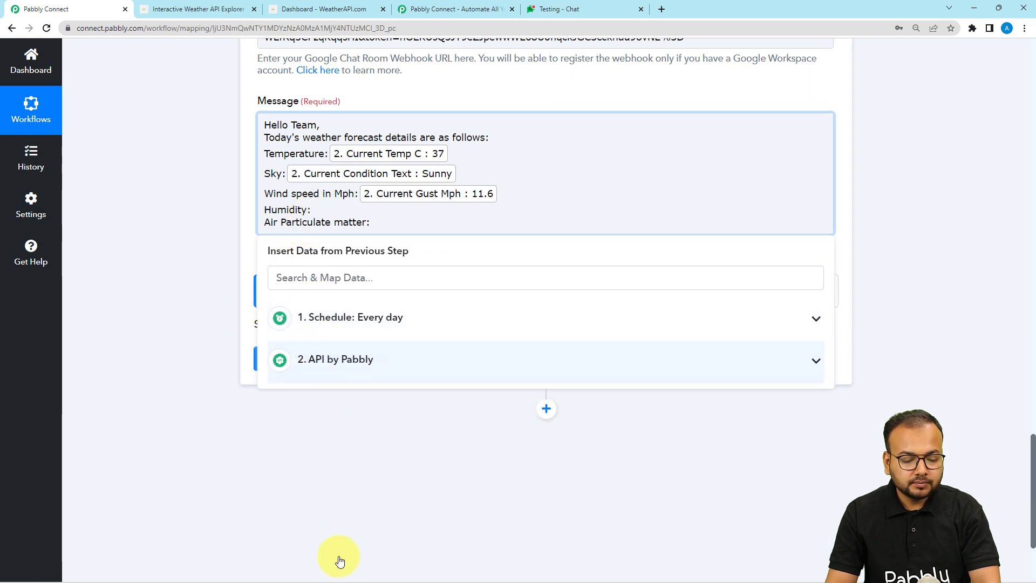
- Map the Current Humidity field from the API by Pabbly response after "Humidity:" and add a % sign behind it
{"action": "scroll", "coordinate": [341, 480], "scroll_direction": "down", "scroll_amount": 5}
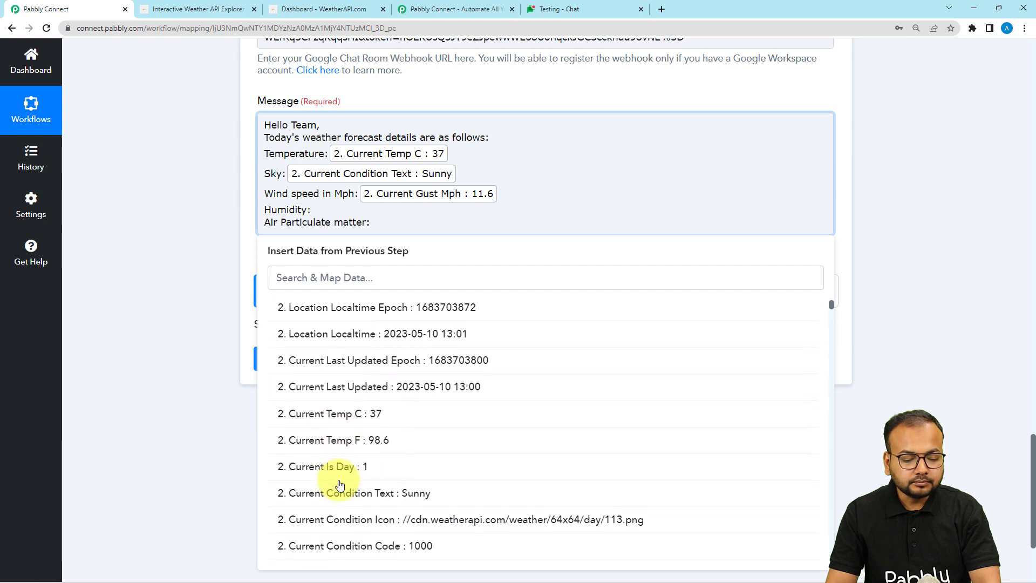
{"action": "scroll", "coordinate": [340, 486], "scroll_direction": "down", "scroll_amount": 5}
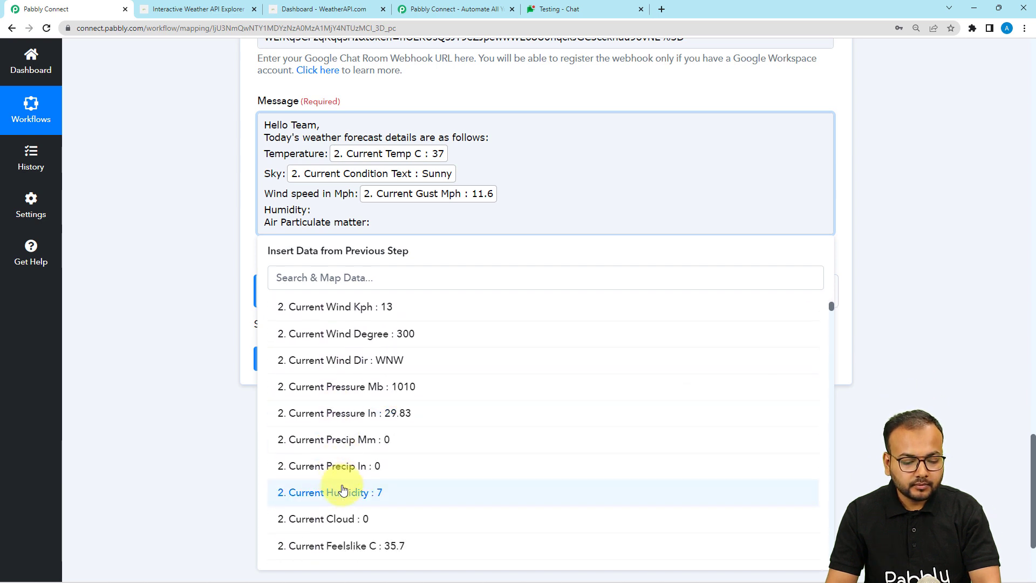
{"action": "left_click", "coordinate": [348, 493]}
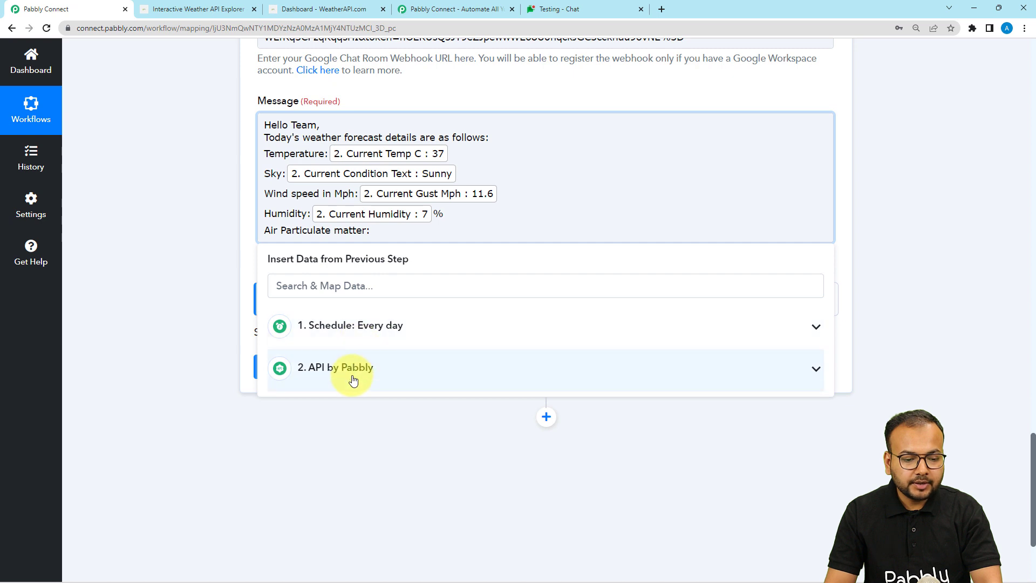
- Map the Current Air Quality Pm10 field from the API by Pabbly response after "Air Particulate matter:" in the message
{"action": "scroll", "coordinate": [349, 465], "scroll_direction": "down", "scroll_amount": 7}
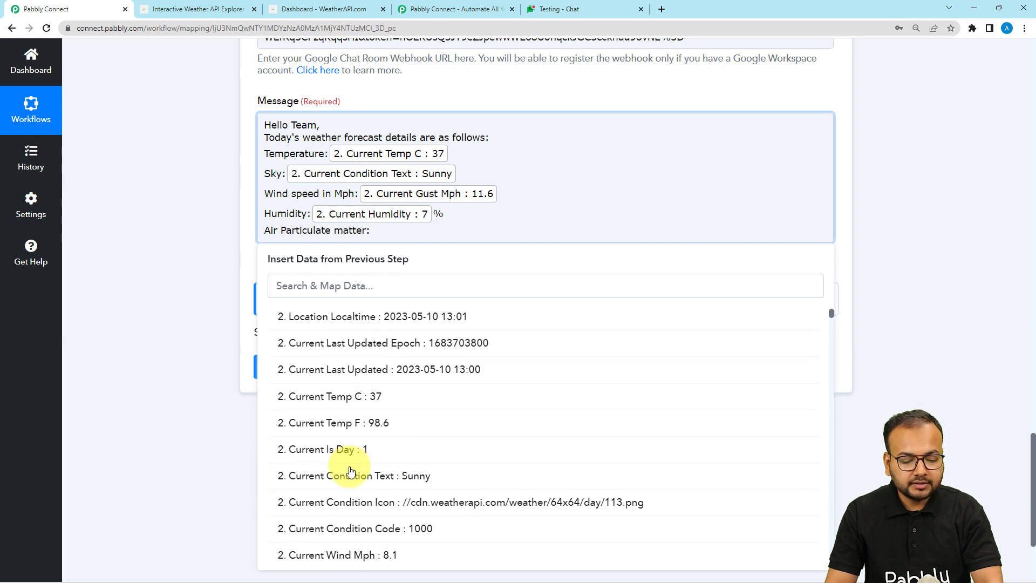
{"action": "scroll", "coordinate": [351, 472], "scroll_direction": "down", "scroll_amount": 8}
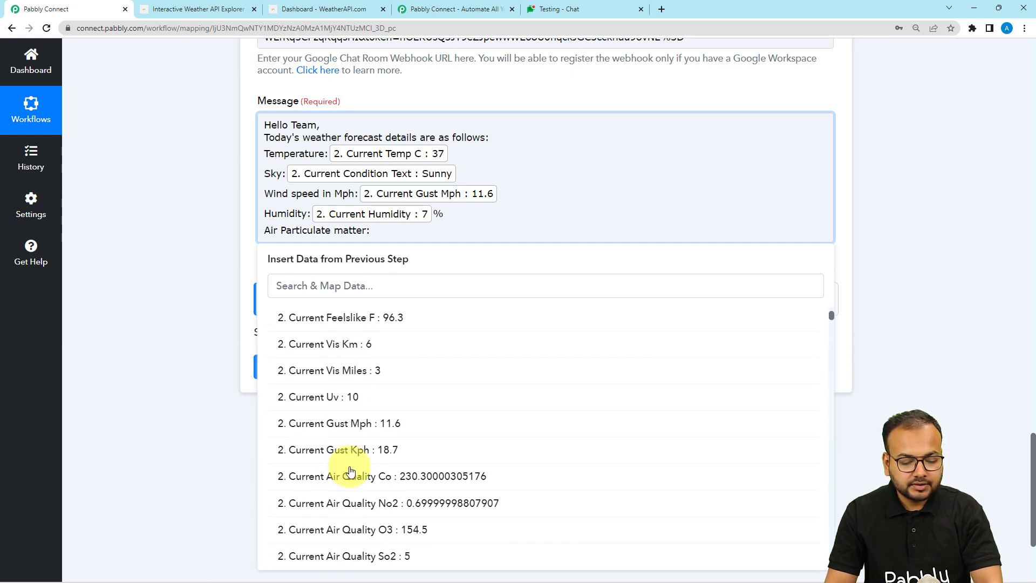
{"action": "scroll", "coordinate": [381, 444], "scroll_direction": "down", "scroll_amount": 2}
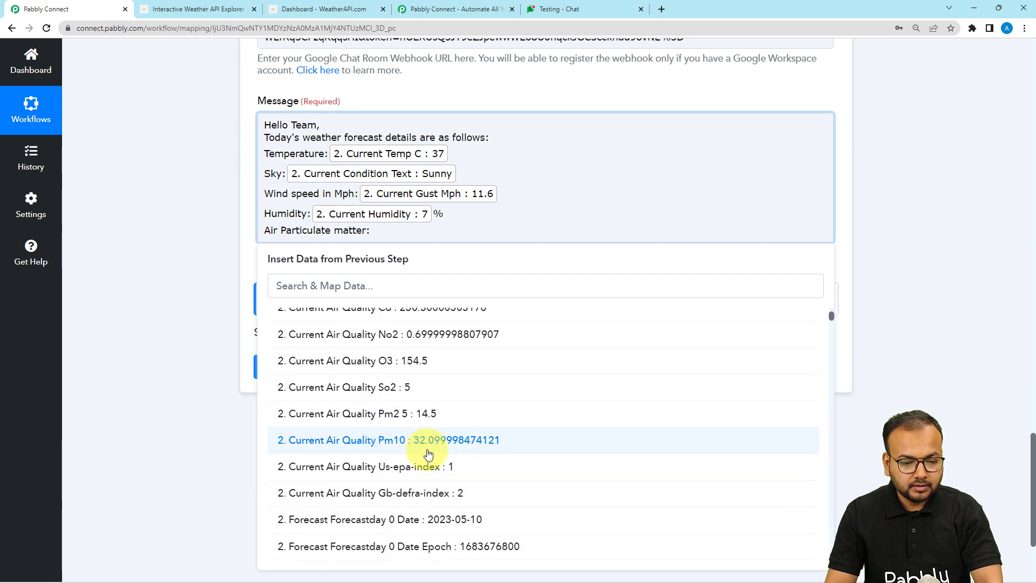
{"action": "left_click", "coordinate": [428, 454]}
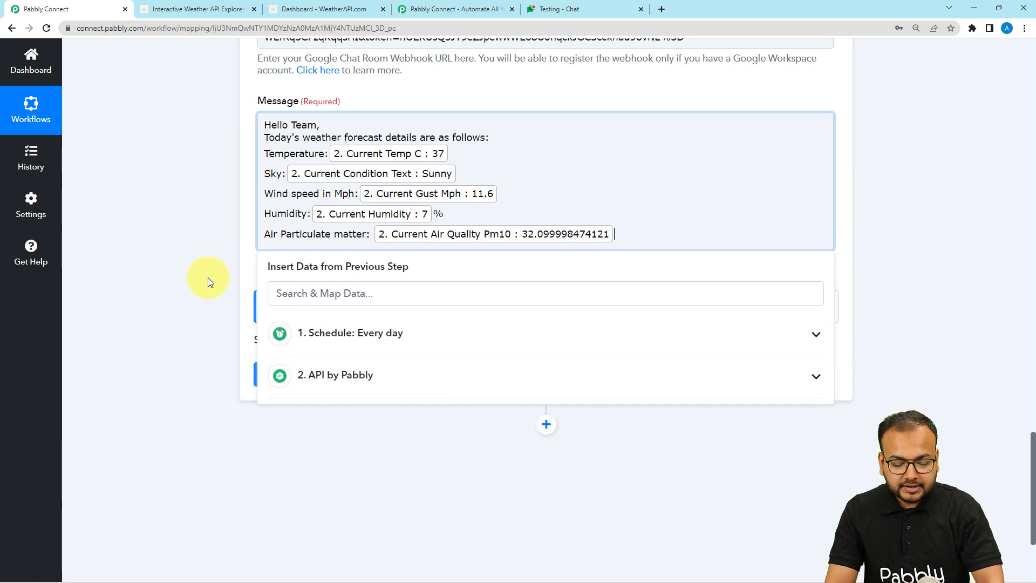
{"action": "left_click", "coordinate": [176, 261]}
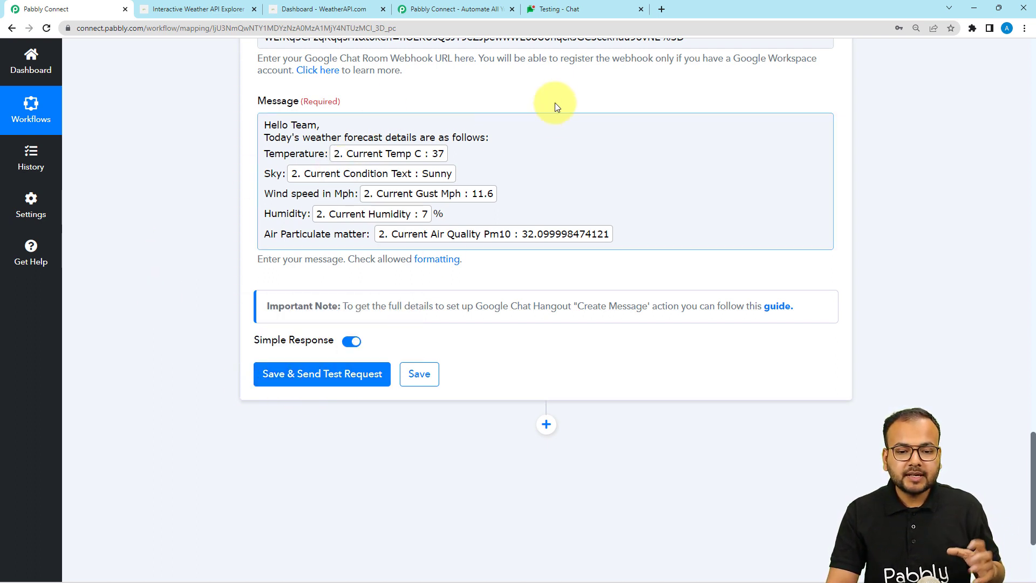
- Switch to Google Chat, close the Incoming webhooks dialog of the Testing space, and return to Pabbly Connect
{"action": "left_click", "coordinate": [567, 10]}
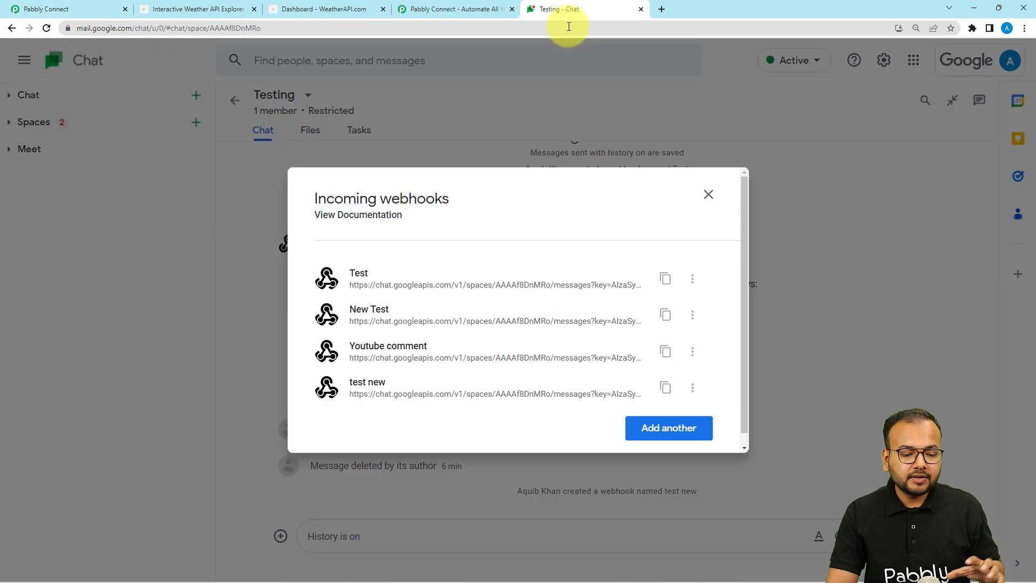
{"action": "left_click", "coordinate": [708, 194]}
{"action": "left_click", "coordinate": [93, 10]}
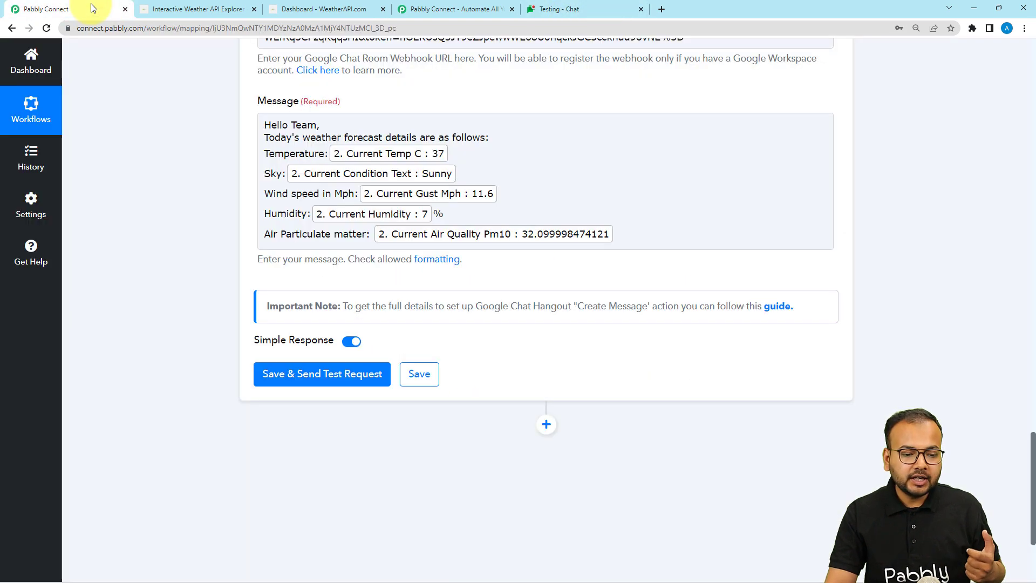
- Save the Google Chat action with a test request and check the posted message in the Testing space in Google Chat
{"action": "left_click", "coordinate": [273, 384]}
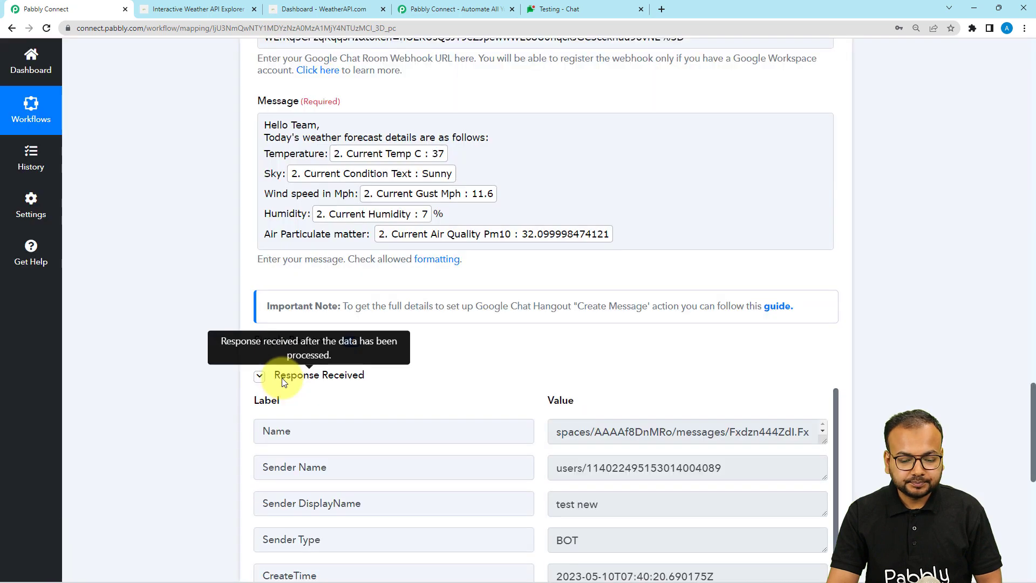
{"action": "left_click", "coordinate": [281, 379]}
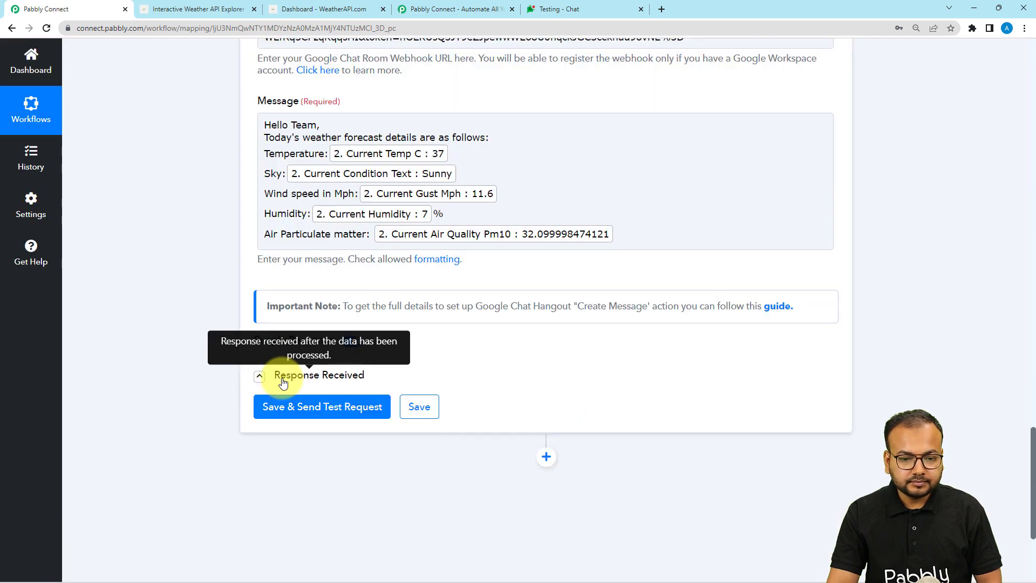
{"action": "left_click", "coordinate": [283, 380]}
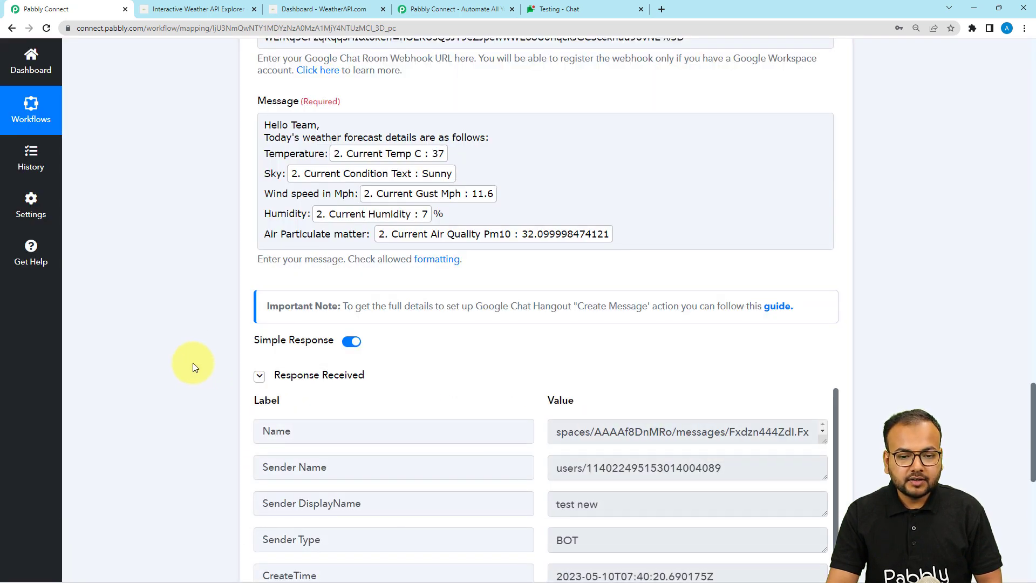
{"action": "left_click", "coordinate": [589, 8]}
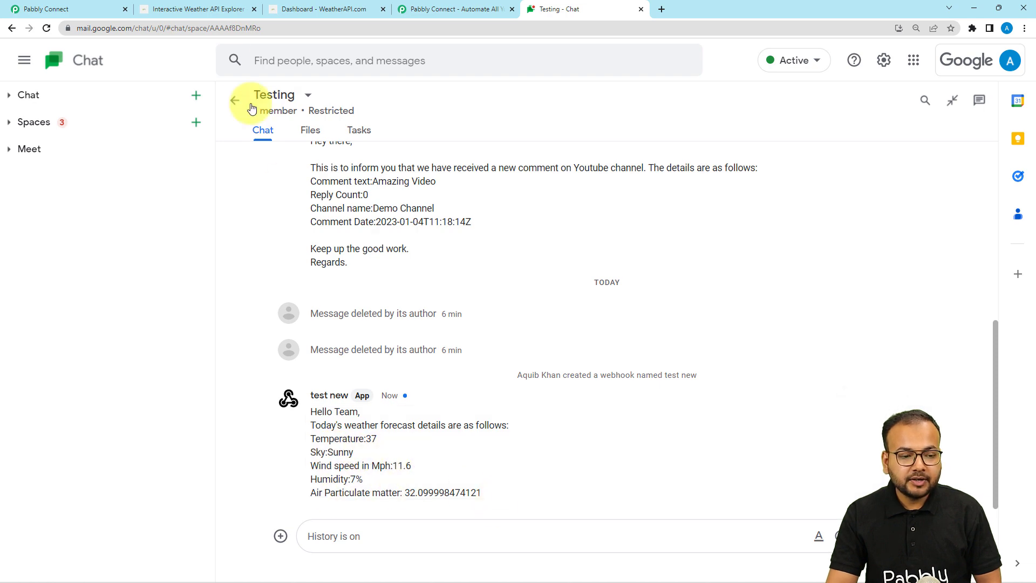
{"action": "left_click", "coordinate": [116, 7]}
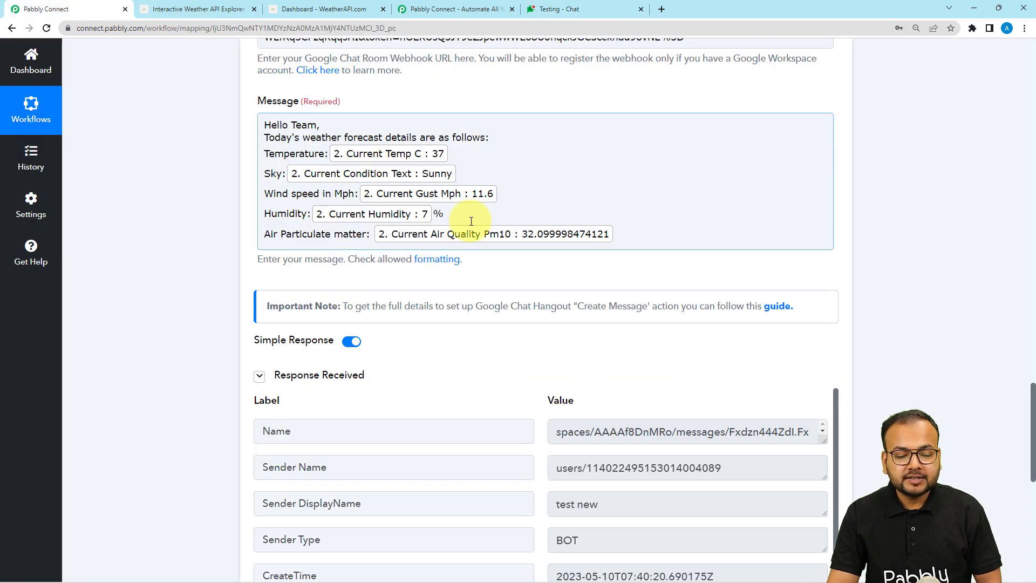
- Review the Google Chat Hangout action's settings and collapse the action
{"action": "scroll", "coordinate": [126, 328], "scroll_direction": "up", "scroll_amount": 5}
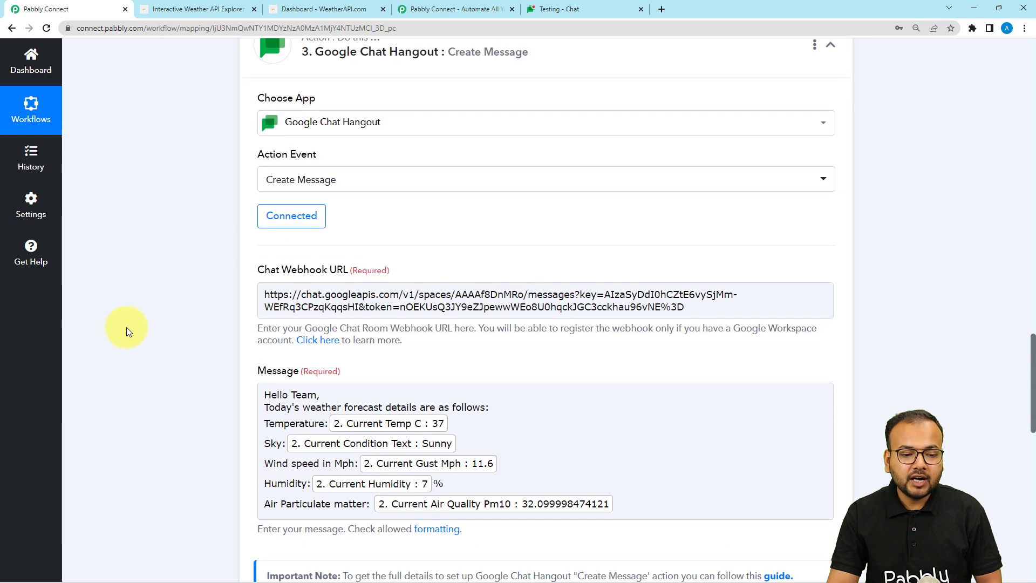
{"action": "scroll", "coordinate": [127, 325], "scroll_direction": "up", "scroll_amount": 2}
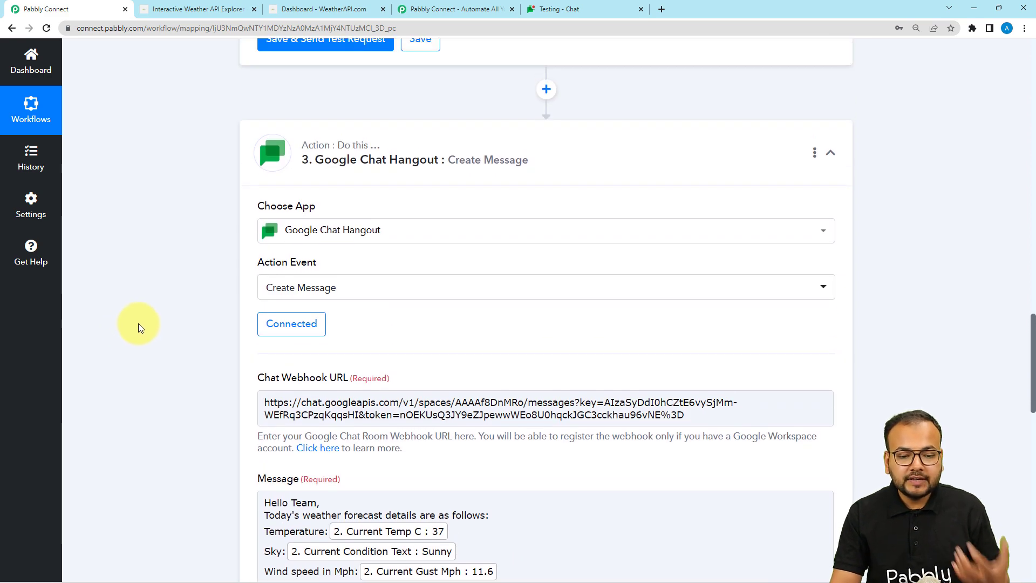
{"action": "scroll", "coordinate": [138, 323], "scroll_direction": "up", "scroll_amount": 1}
{"action": "scroll", "coordinate": [138, 324], "scroll_direction": "down", "scroll_amount": 4}
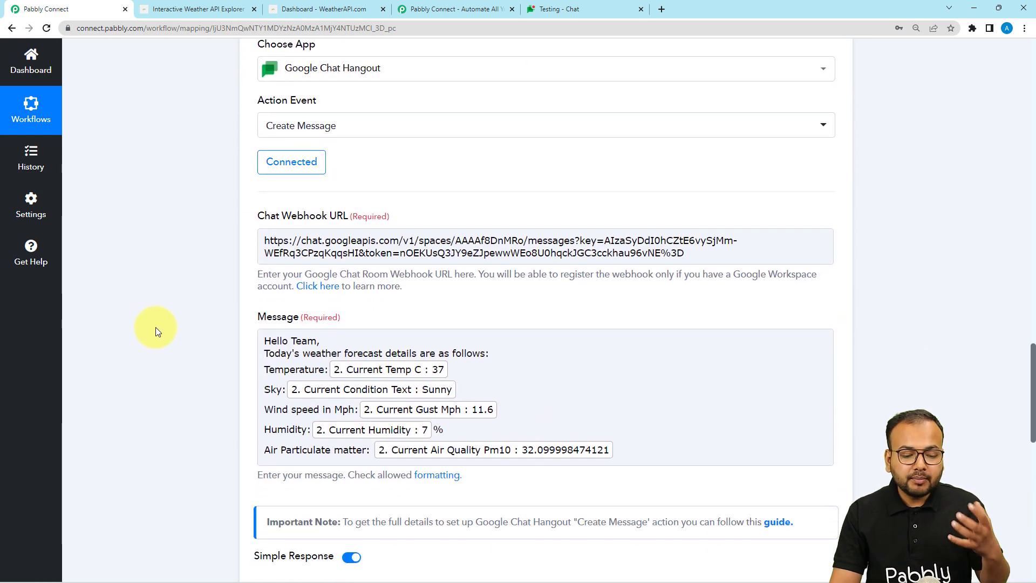
{"action": "scroll", "coordinate": [146, 363], "scroll_direction": "up", "scroll_amount": 6}
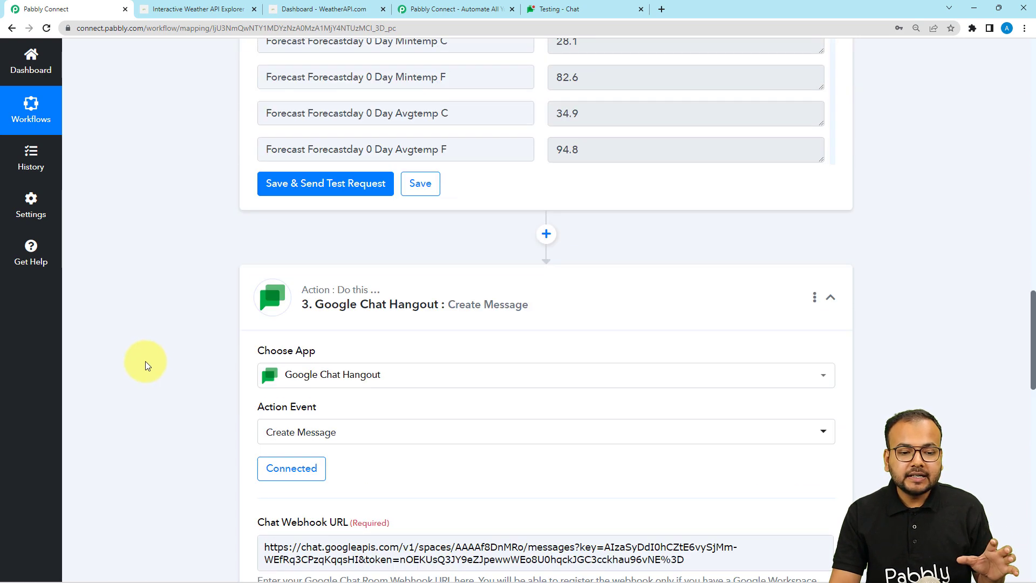
{"action": "left_click", "coordinate": [338, 334]}
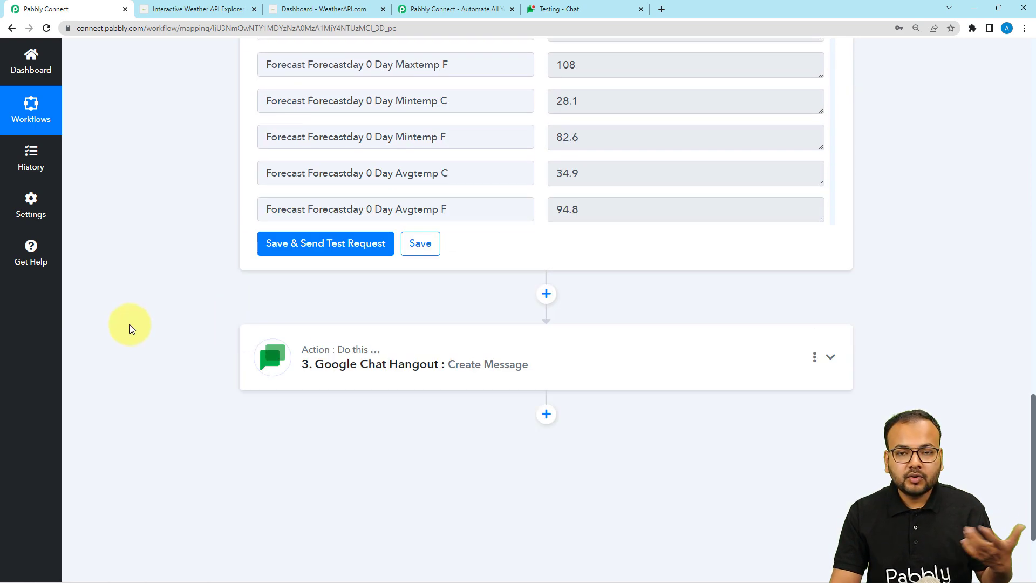
- Recheck the test message in Google Chat, and collapse the Schedule trigger and API by Pabbly action in Pabbly Connect
{"action": "scroll", "coordinate": [130, 325], "scroll_direction": "up", "scroll_amount": 15}
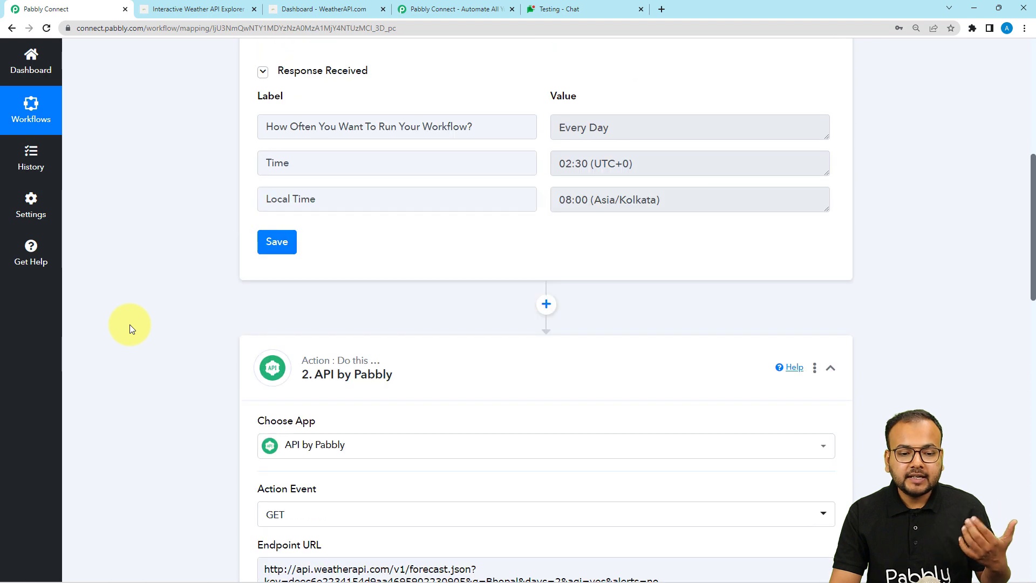
{"action": "scroll", "coordinate": [129, 325], "scroll_direction": "up", "scroll_amount": 8}
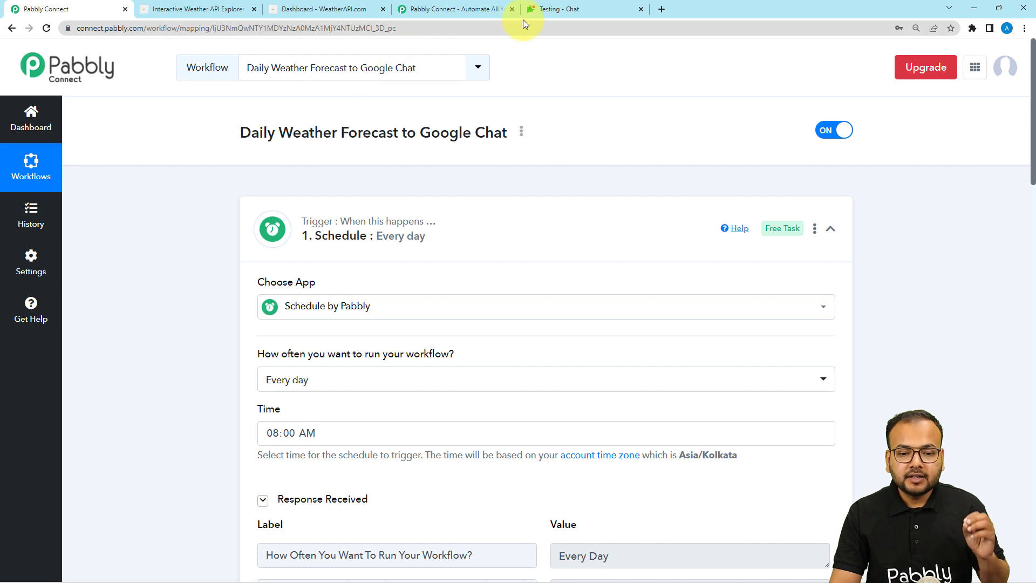
{"action": "left_click", "coordinate": [543, 12]}
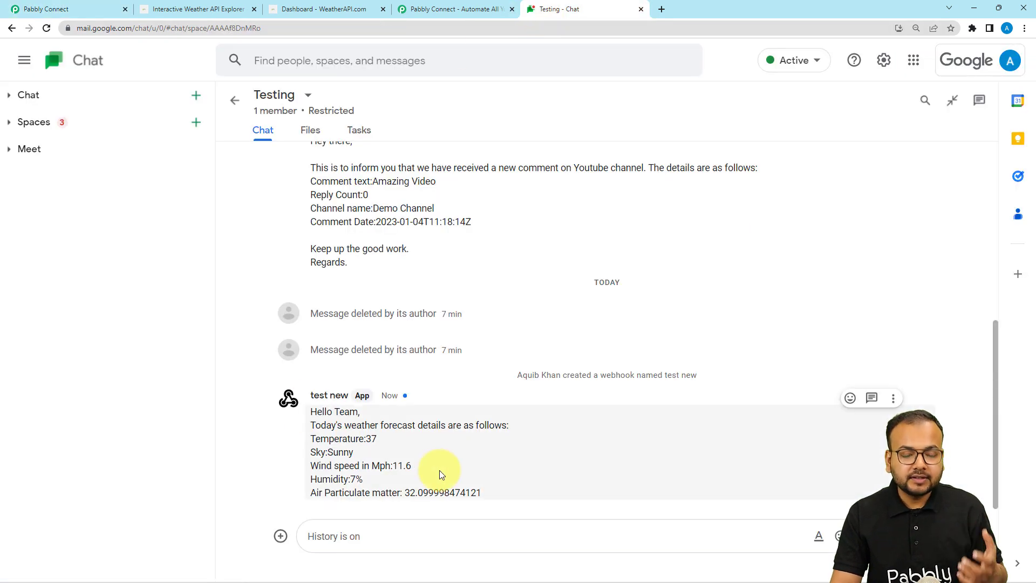
{"action": "left_click", "coordinate": [110, 9]}
{"action": "left_click", "coordinate": [303, 233]}
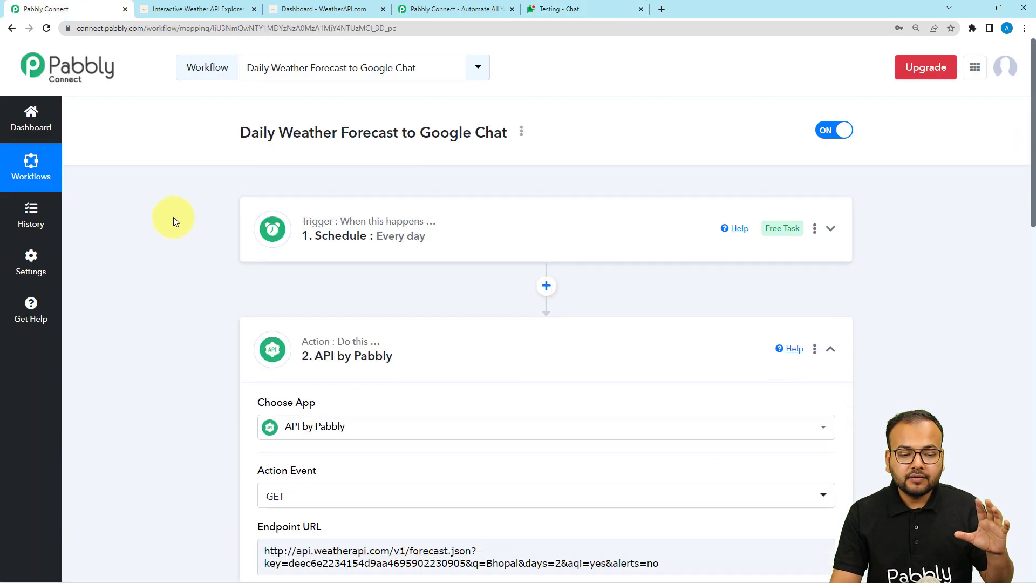
{"action": "left_click", "coordinate": [337, 353]}
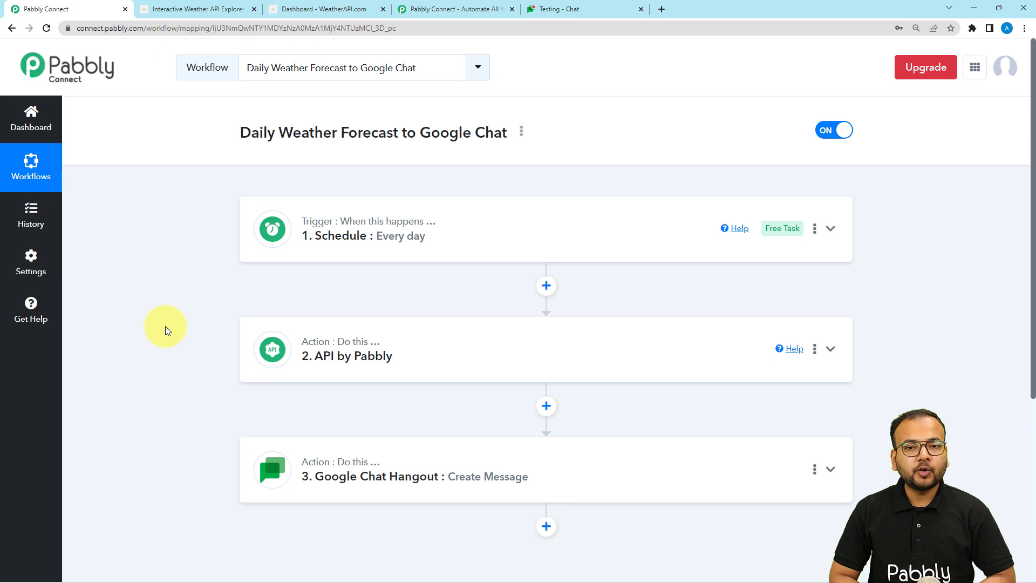